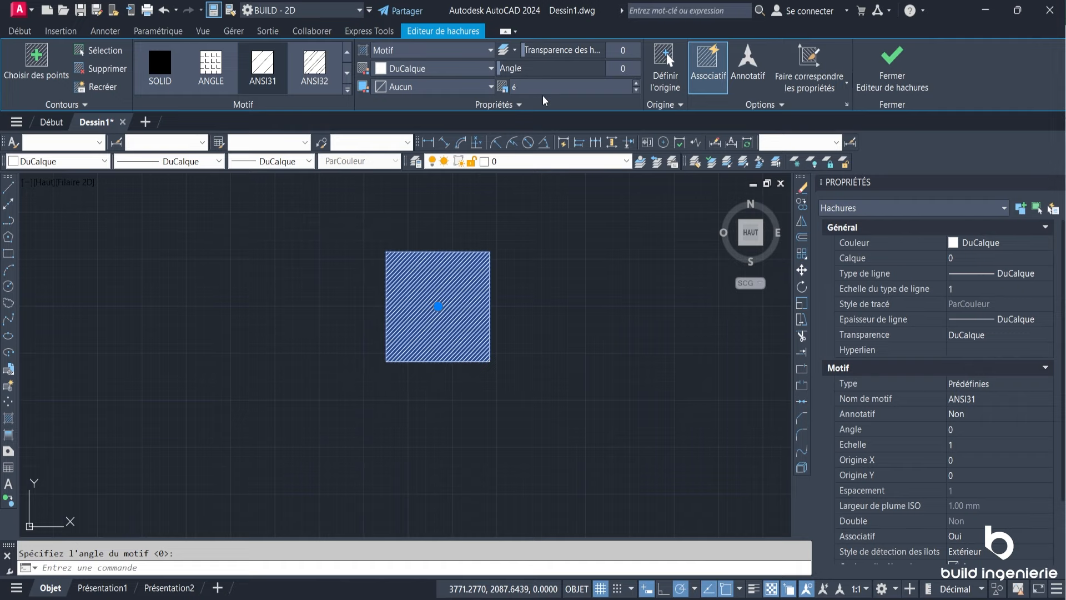
Switch to the Présentation1 layout and examine its page setup, including paper format, plot scale and orientation.
key("Escape")
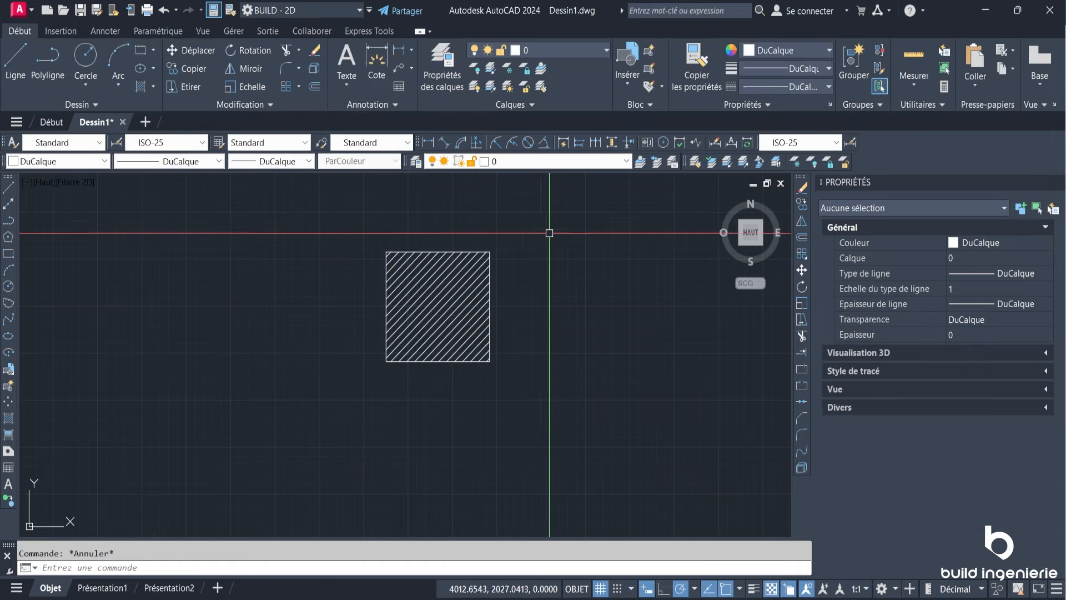
left_click(102, 587)
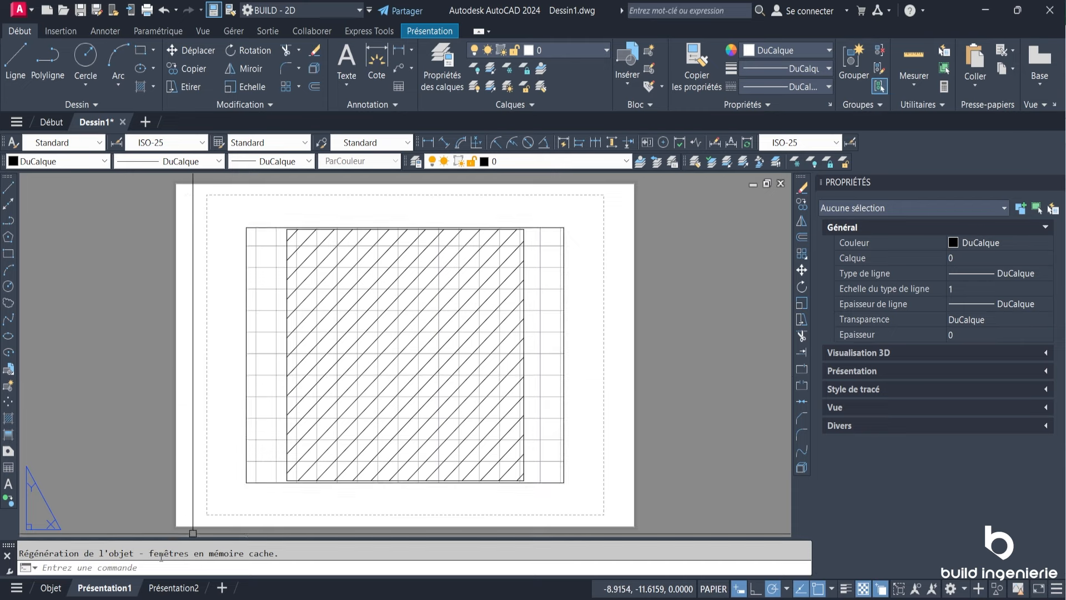
right_click(113, 588)
left_click(222, 386)
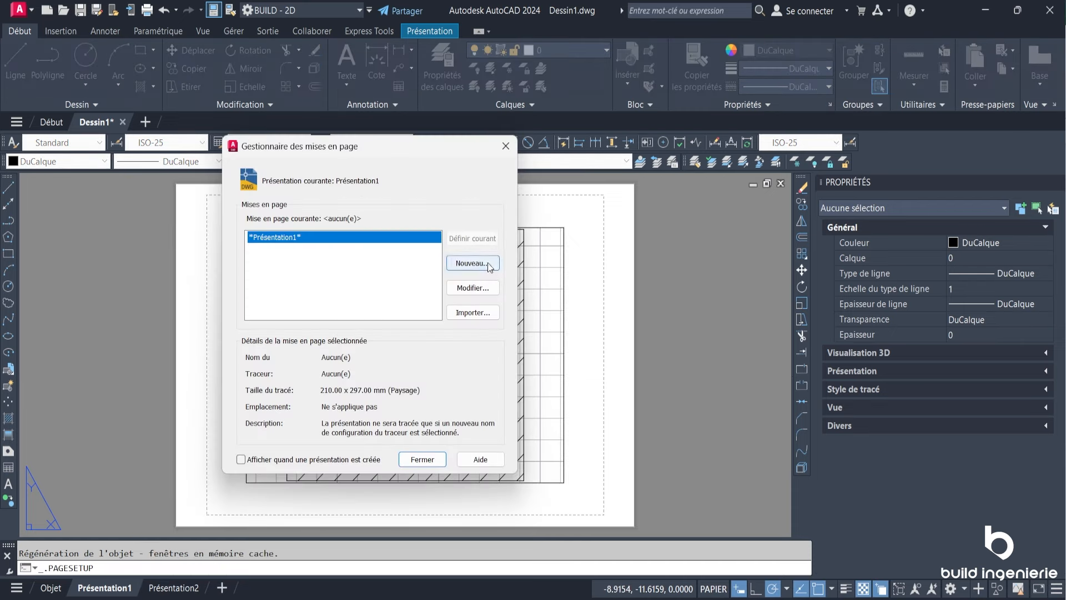
left_click(468, 287)
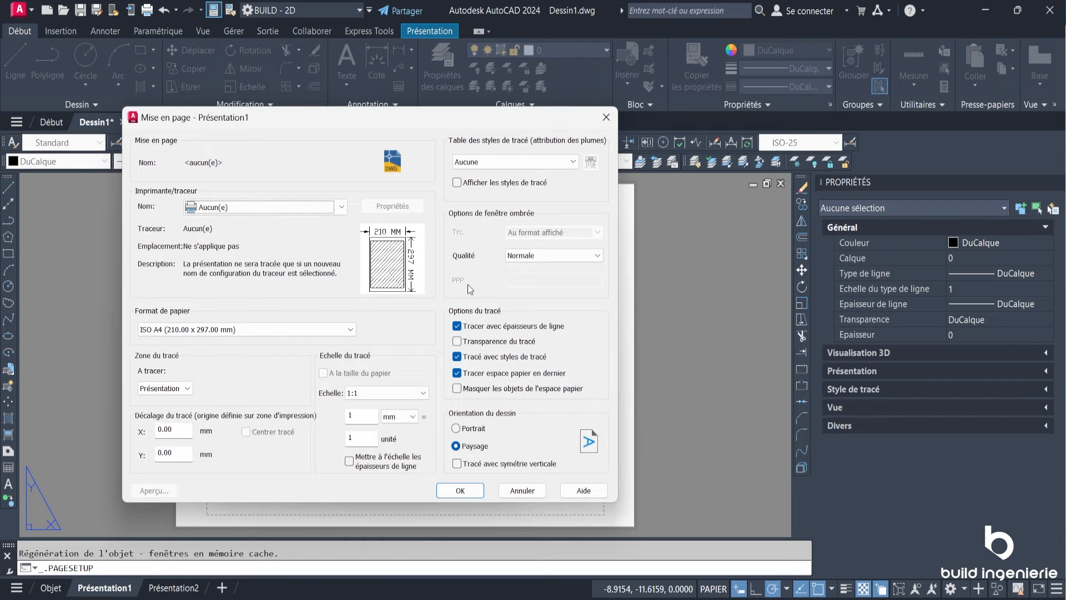
key("Escape")
key("Escape")
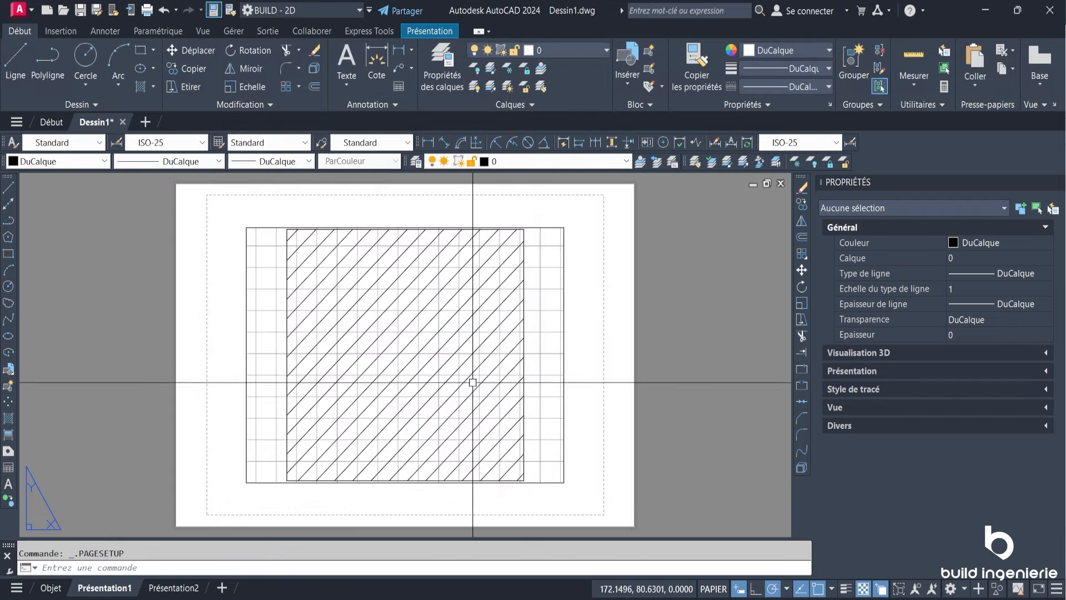
Rescale the layout viewport on Présentation1 to the standard scale 1:1, and finally to 1:2.
double_click(555, 266)
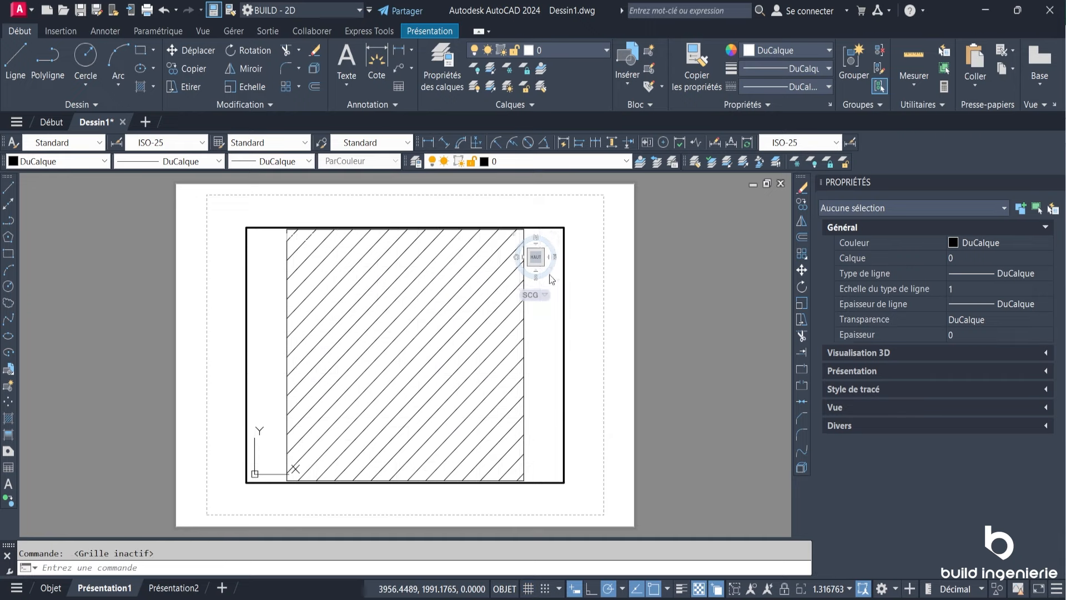
double_click(638, 350)
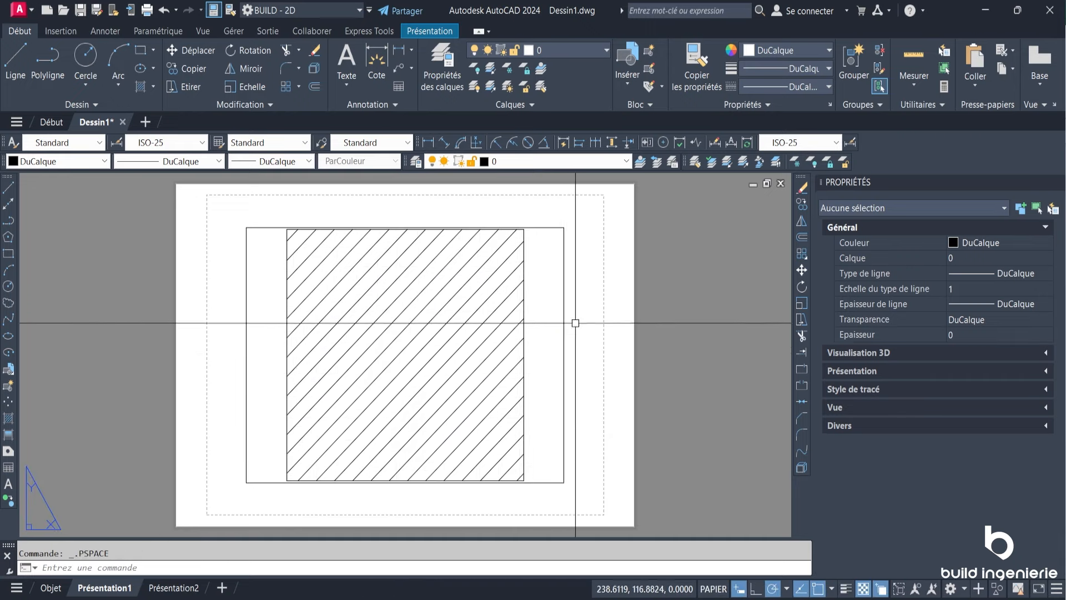
scroll(573, 316, "down", 2)
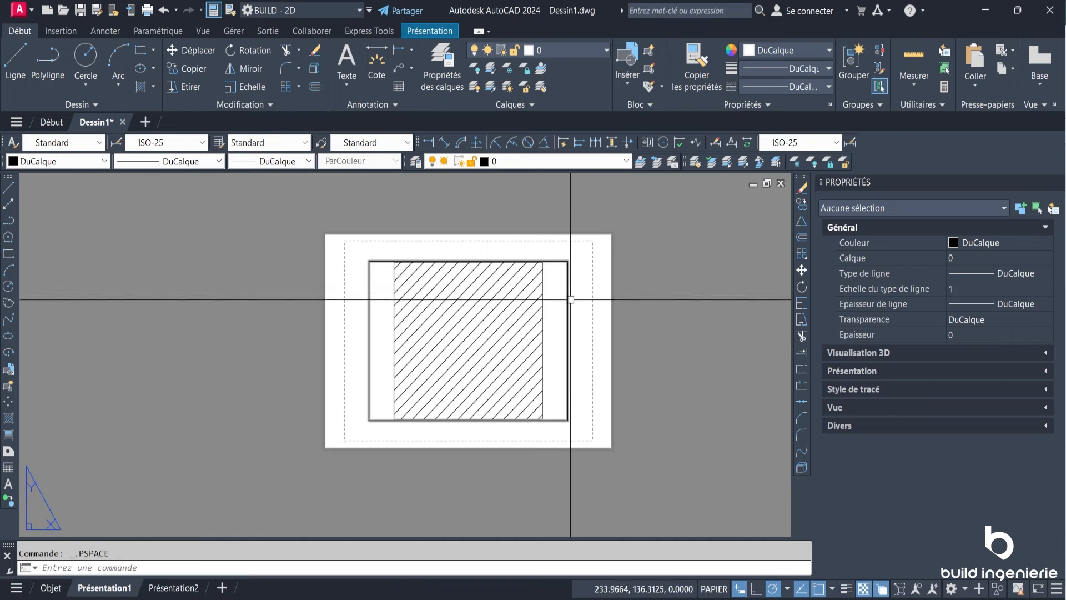
left_click(568, 300)
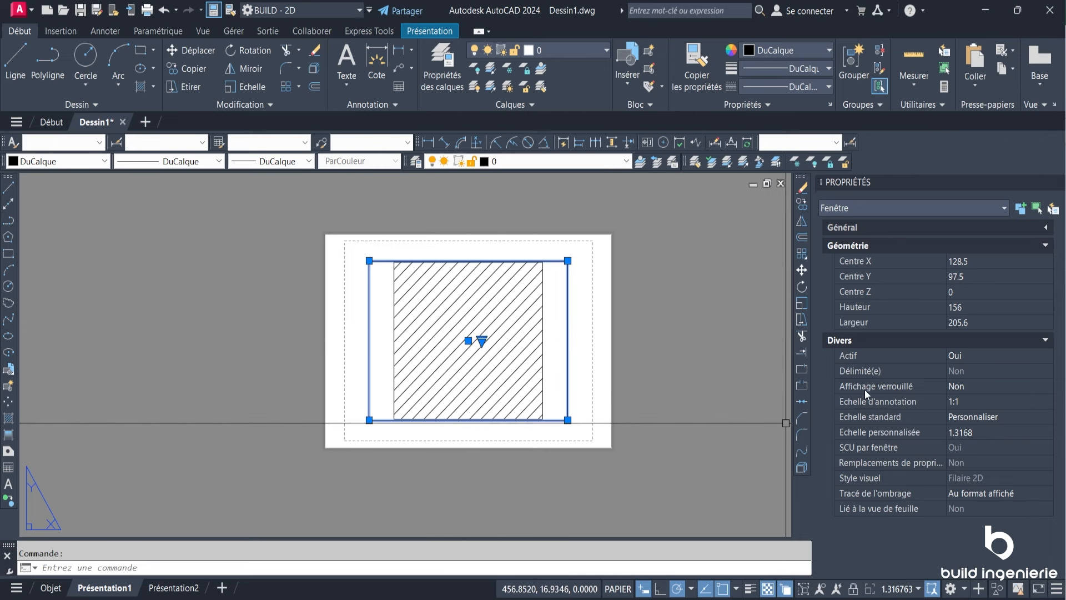
left_click(481, 340)
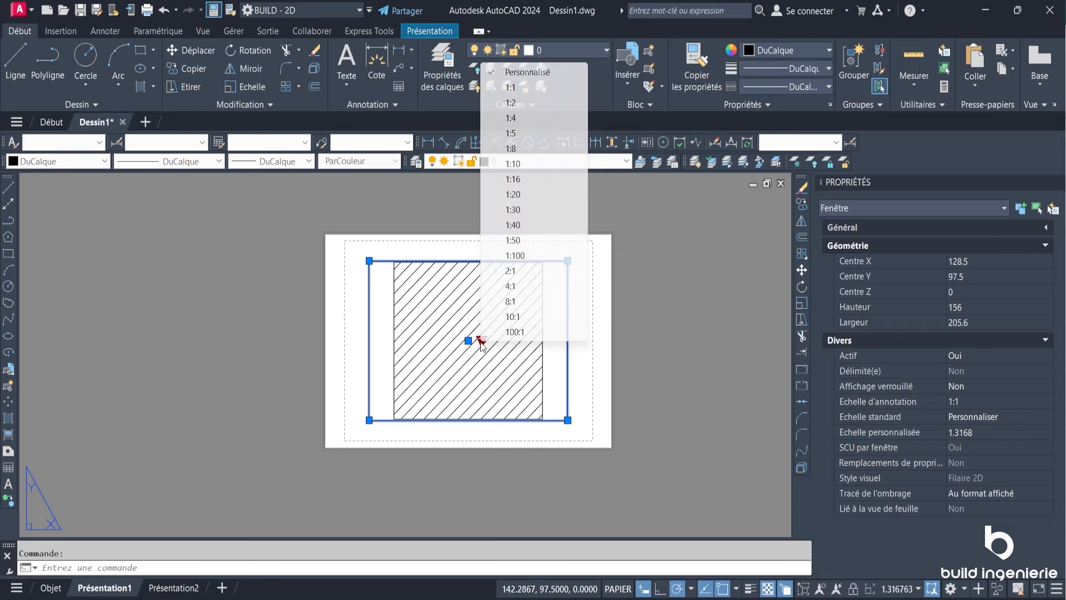
left_click(511, 89)
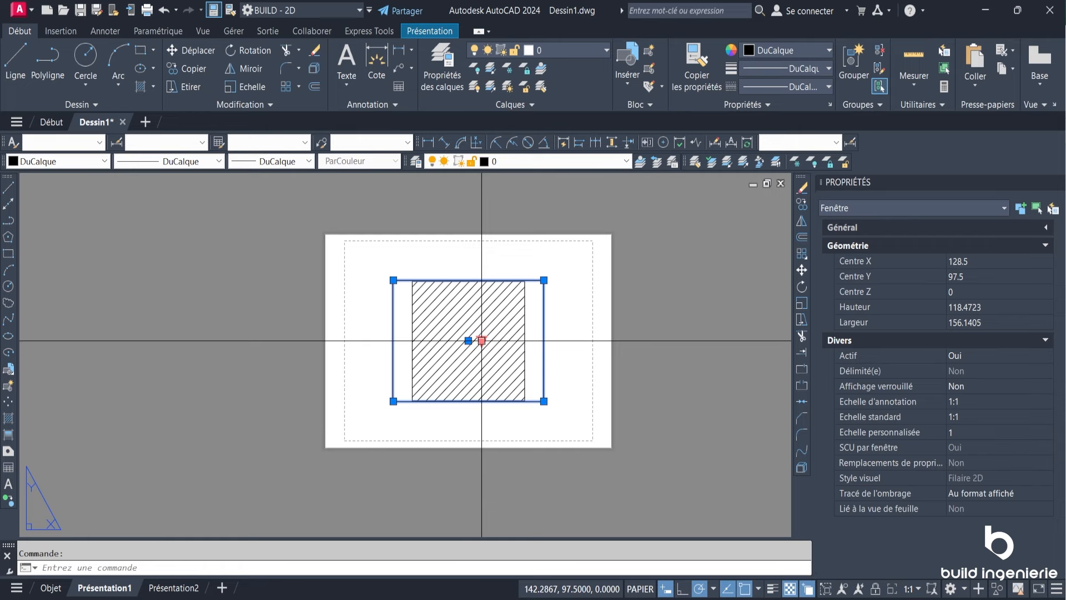
left_click(481, 340)
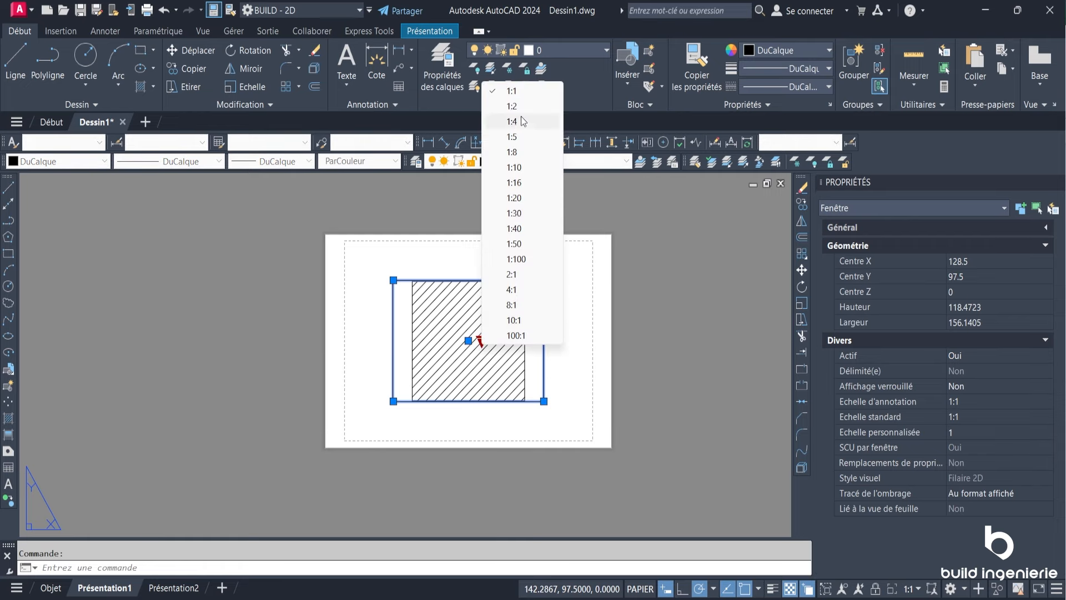
left_click(502, 117)
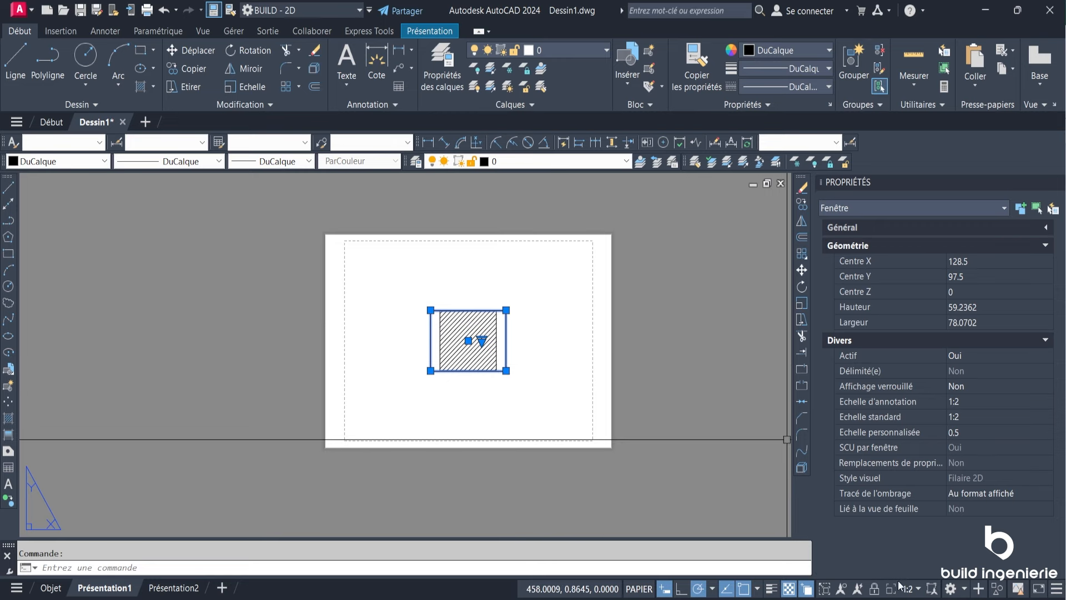
Add a custom scale named 1:45 to the drawing's scale list, with 1 paper unit equal to 45 drawing units.
left_click(918, 590)
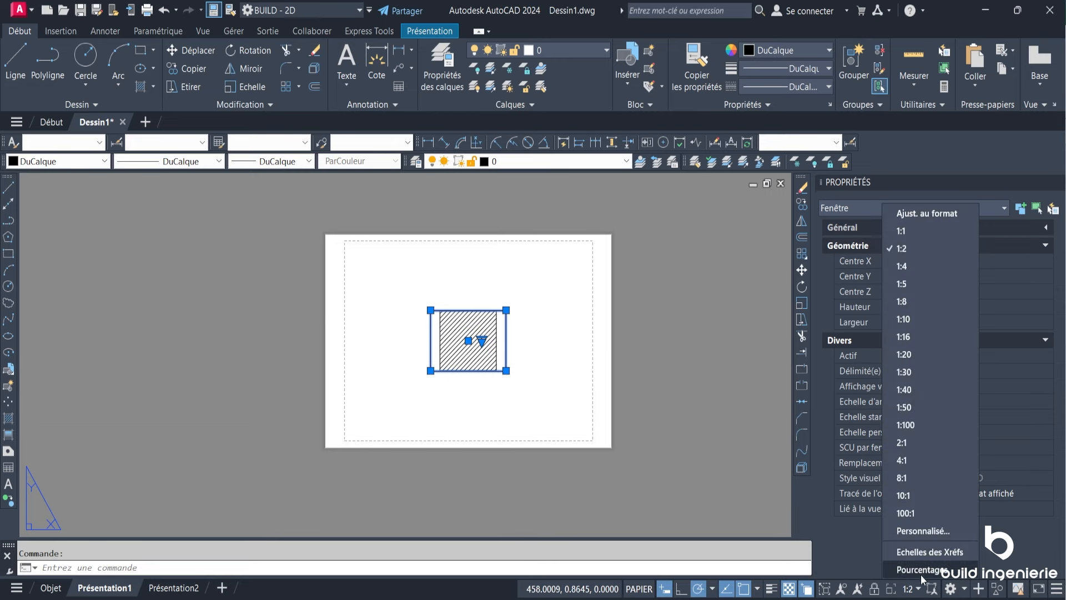
left_click(924, 531)
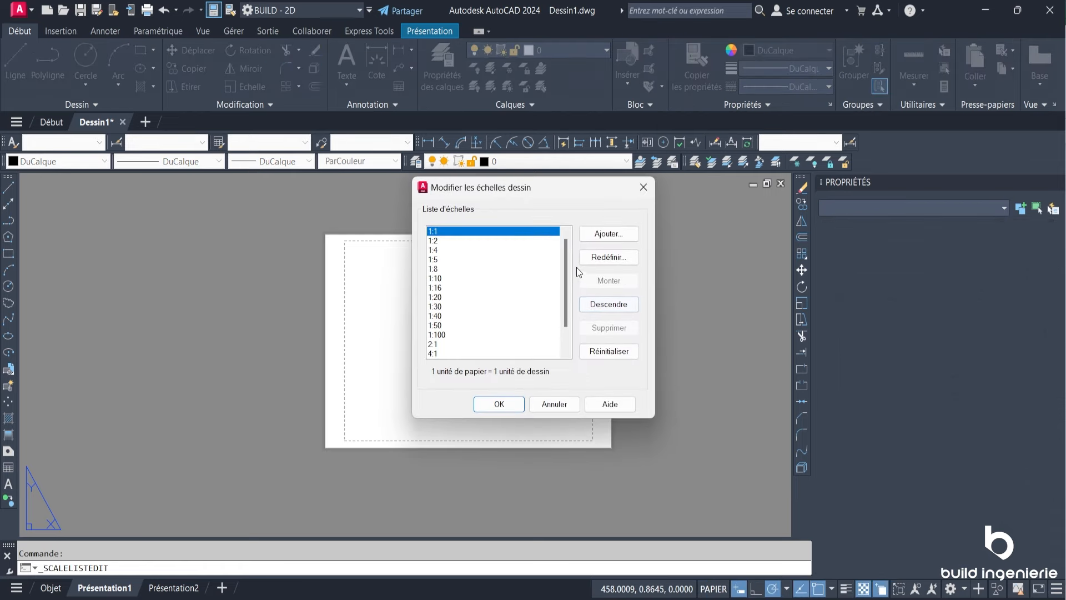
left_click(611, 235)
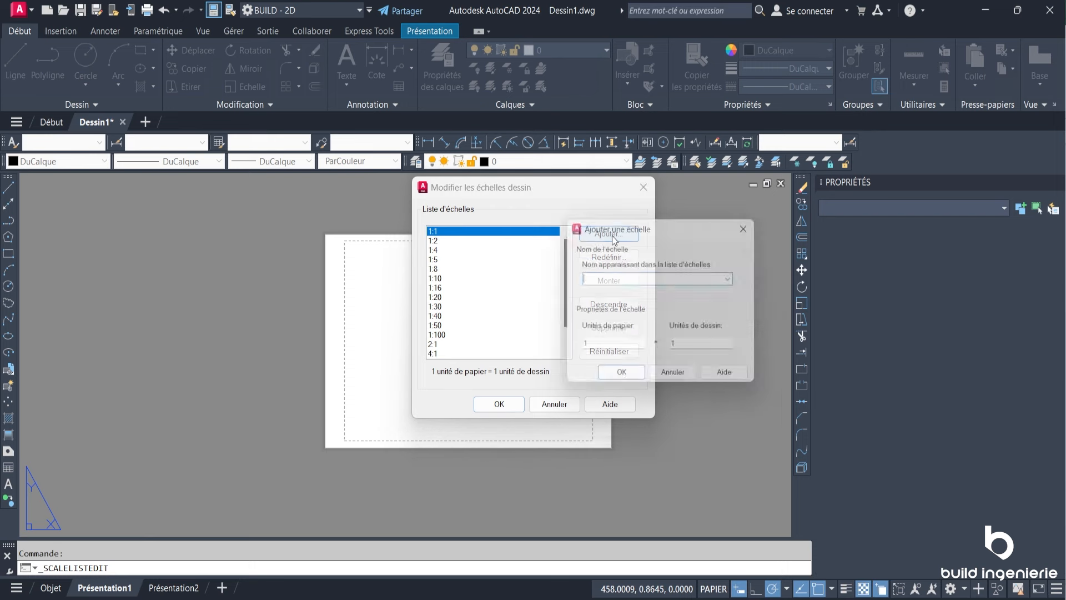
key("Escape")
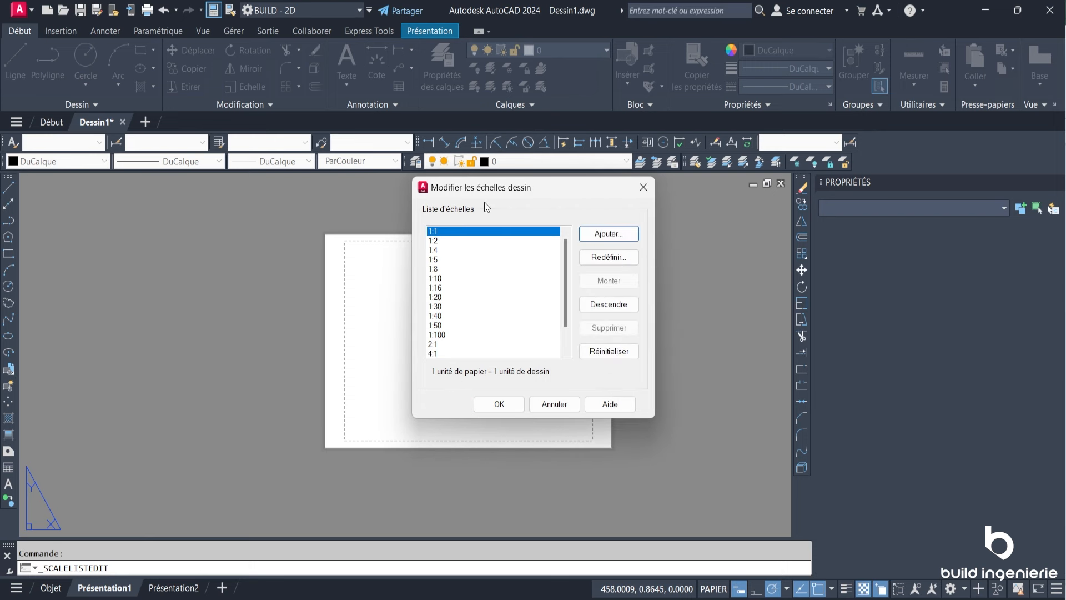
left_click_drag(498, 193, 697, 190)
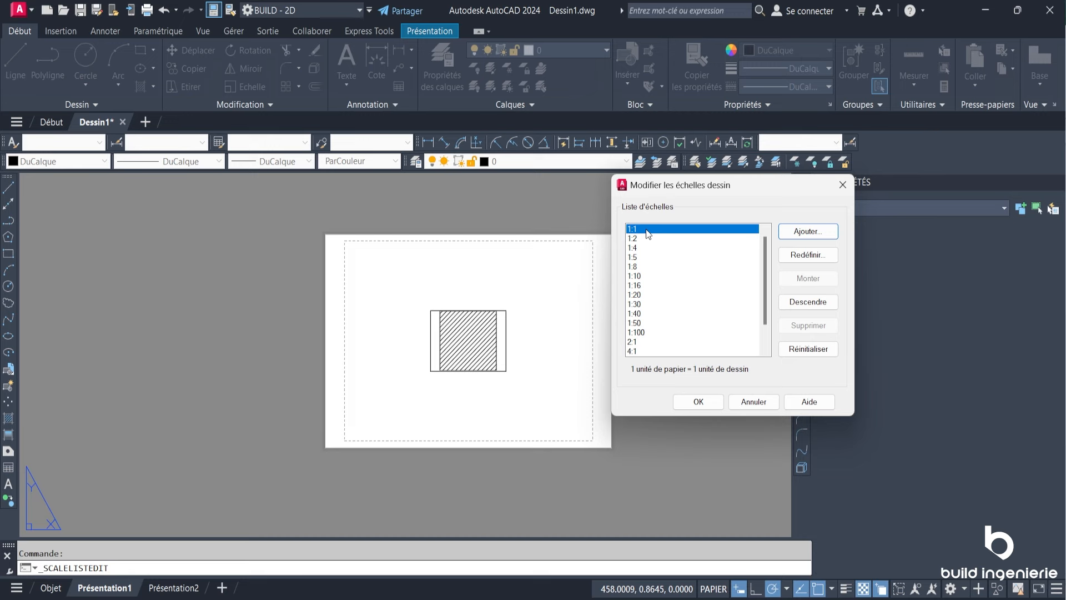
left_click(825, 235)
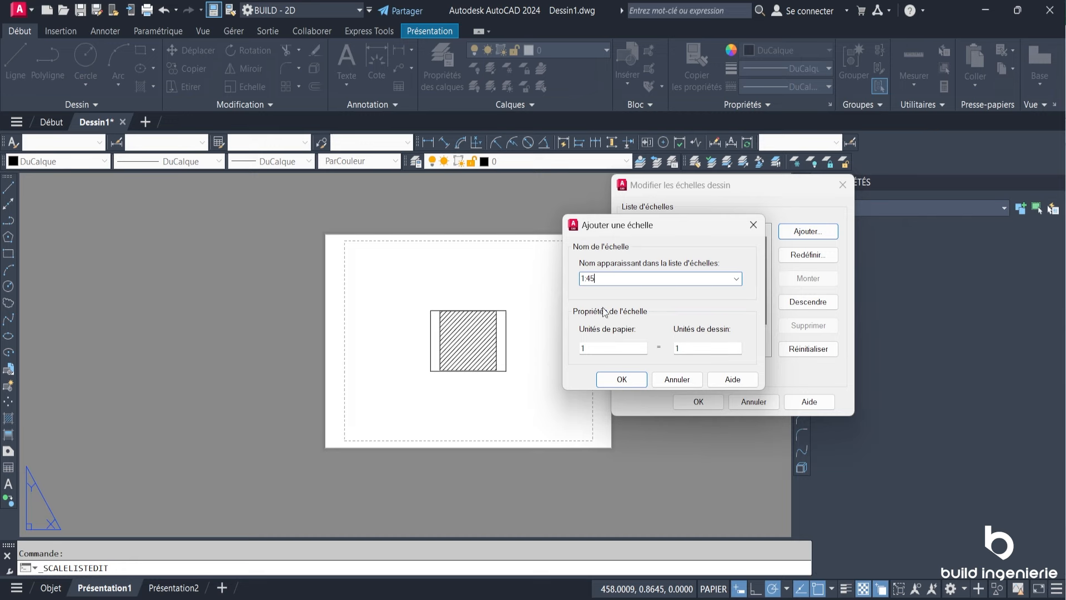
double_click(690, 348)
type("45")
left_click(622, 379)
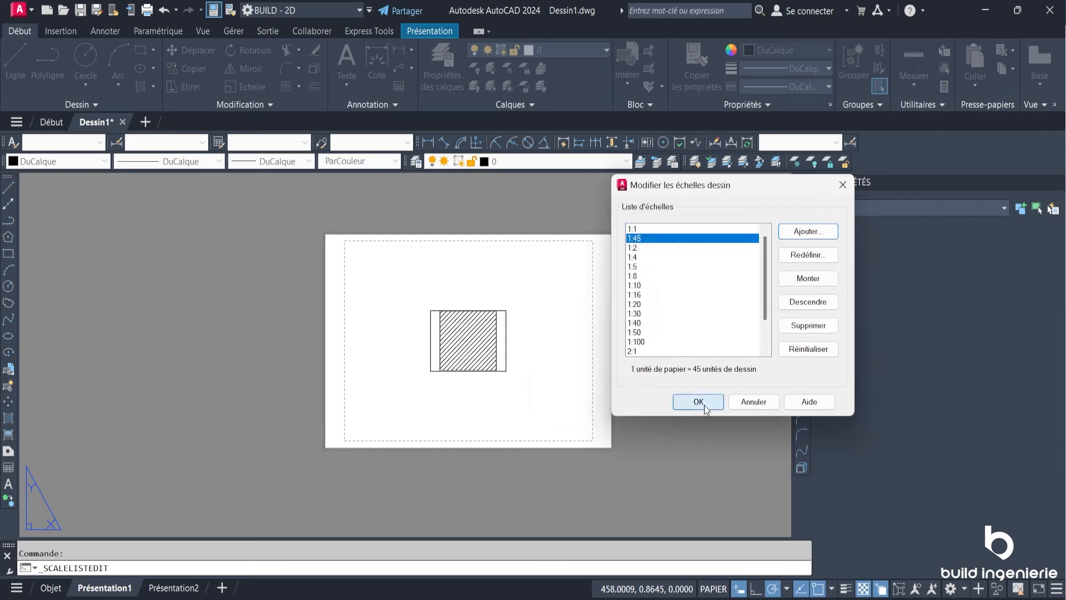
left_click(699, 401)
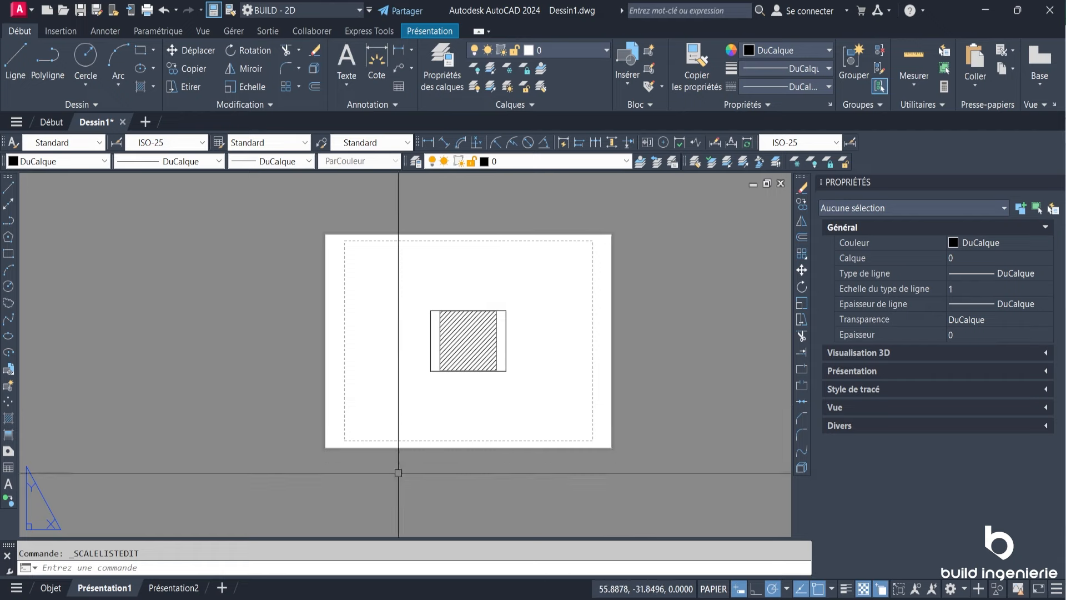
Return to model space and delete the square polyline together with its ANSI31 hatch.
left_click(51, 588)
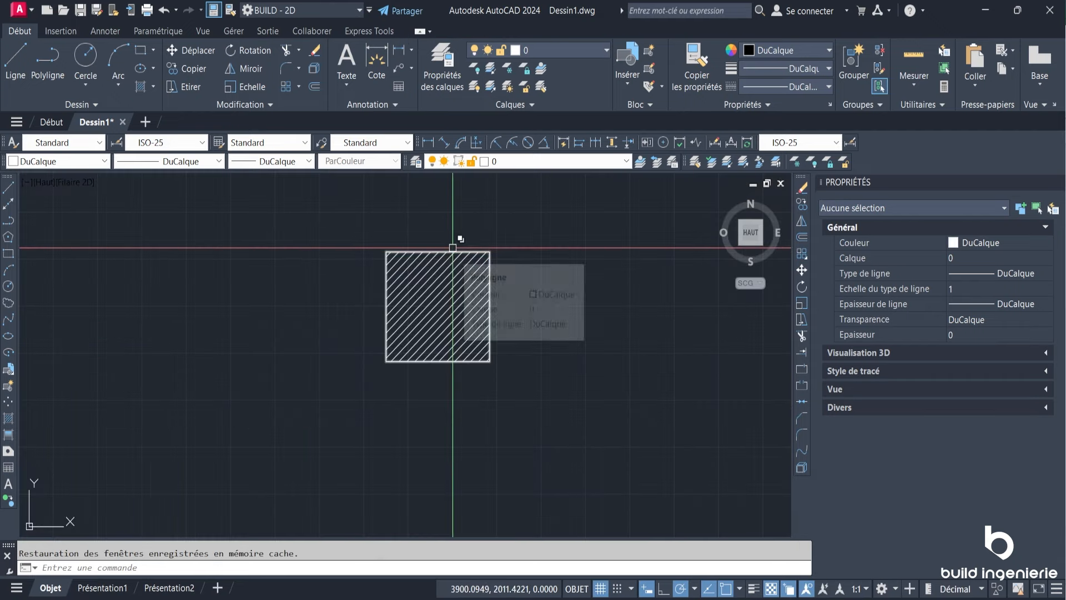
left_click(490, 260)
left_click(510, 304)
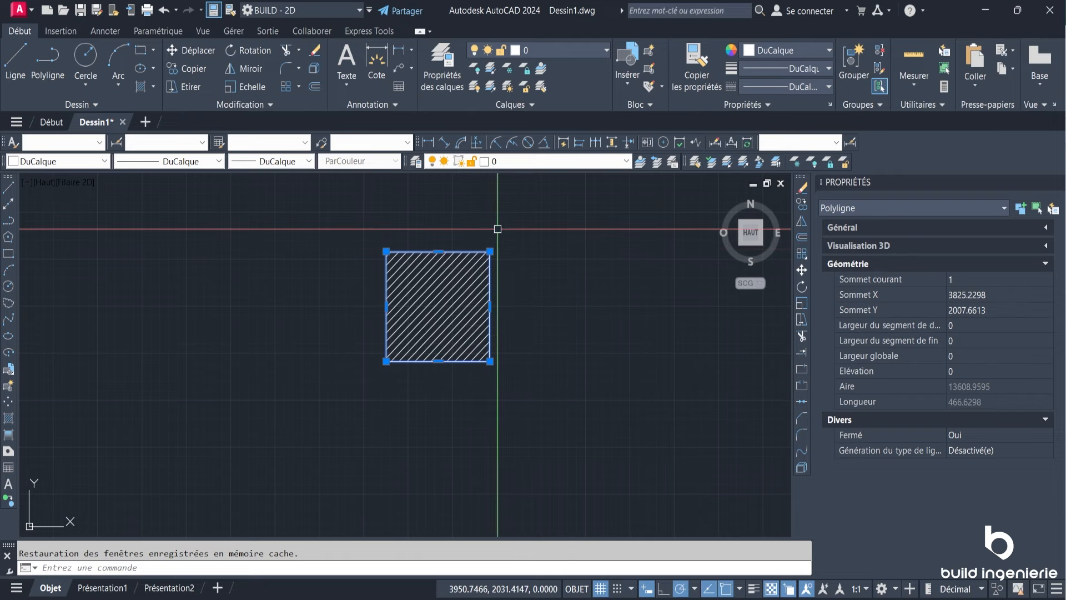
key("Escape")
left_click(489, 303)
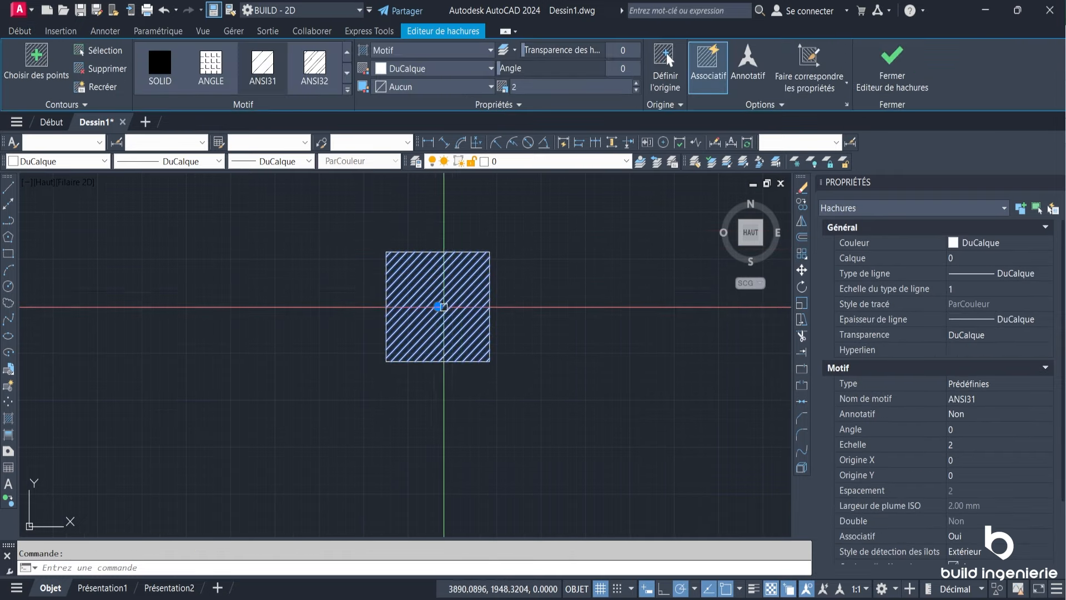
left_click(498, 415)
left_click(454, 309)
key("Delete")
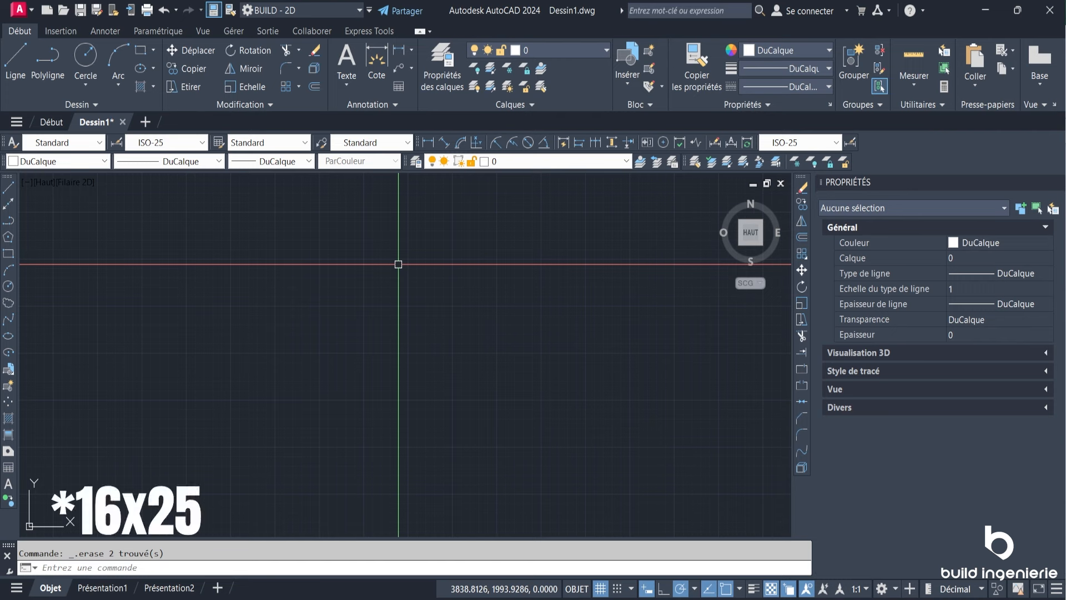
Set the drawing's insertion scale units to centimetres (Centimètres).
type("un")
key("Return")
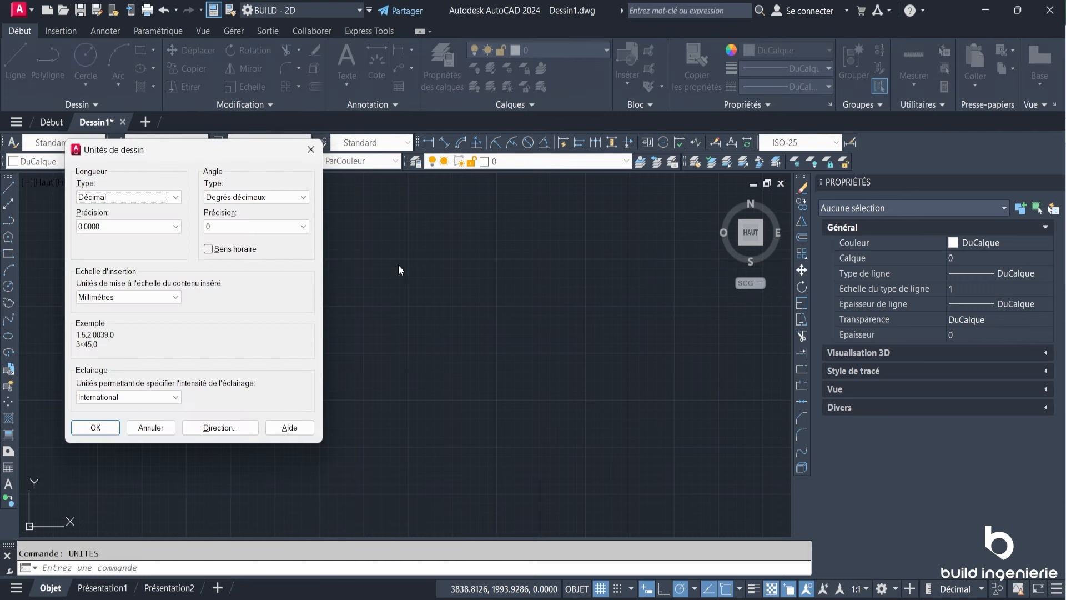
left_click(127, 297)
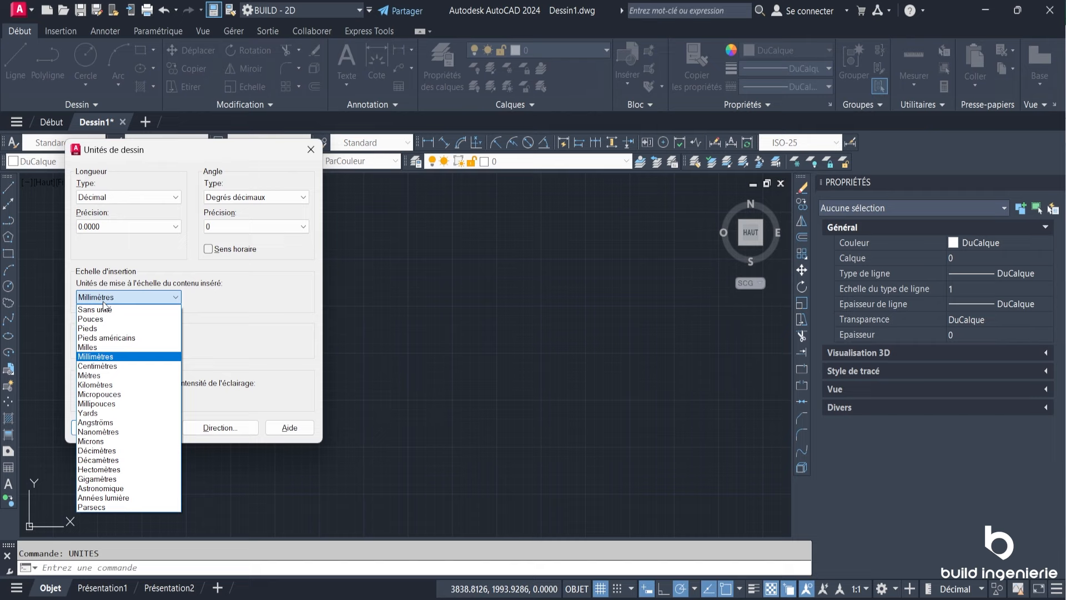
left_click(114, 367)
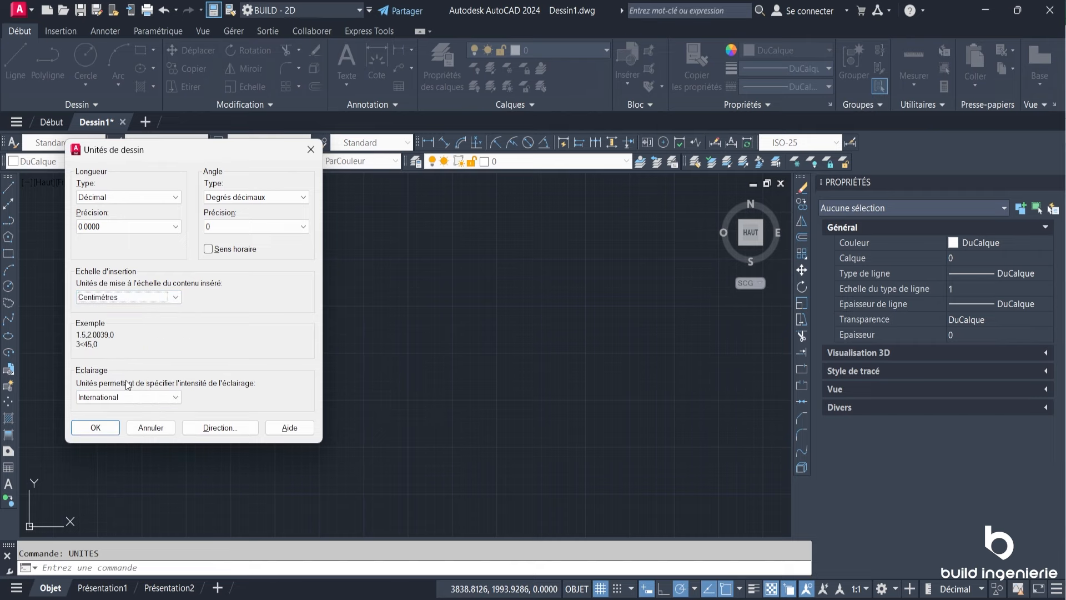
left_click(84, 427)
Draw a rectangle with a length of 1600 and a width of 2500 using the rectangle's dimensions option.
type("rec")
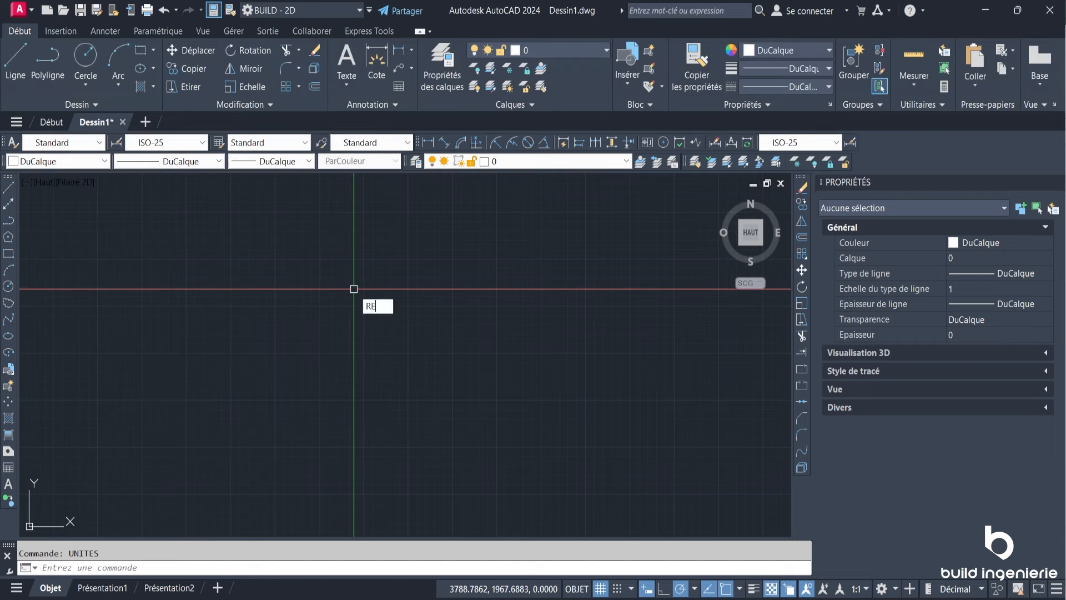
key("Return")
left_click(396, 234)
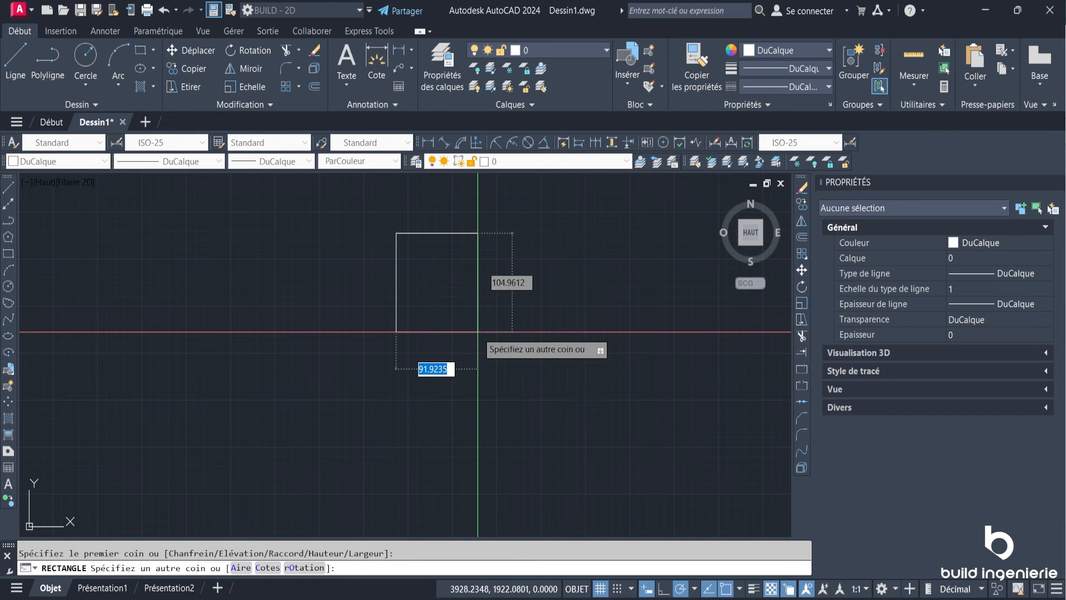
type("c")
key("Return")
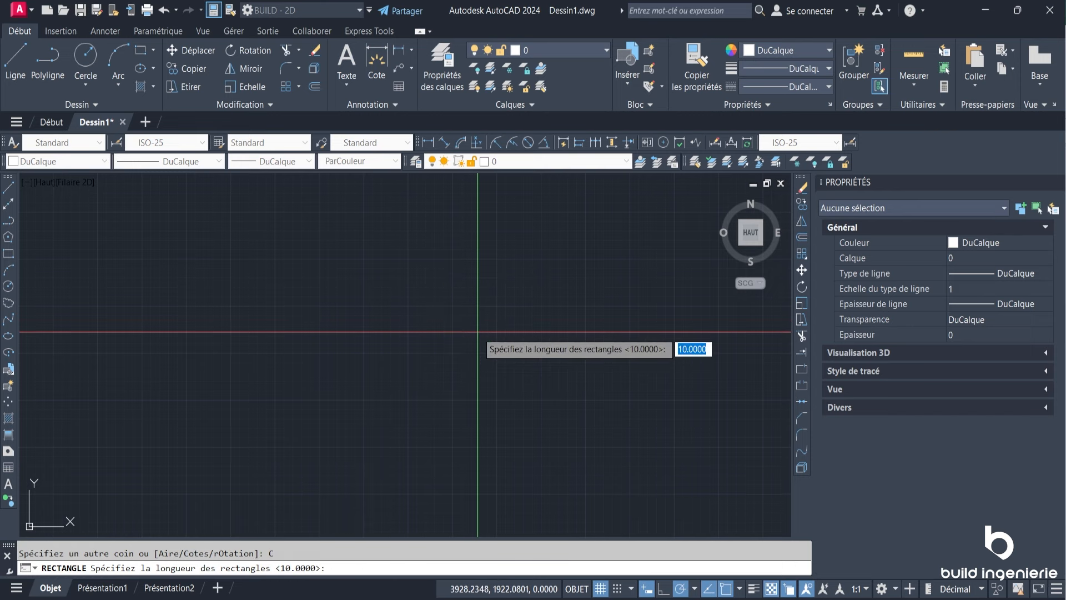
type("16")
key("Return")
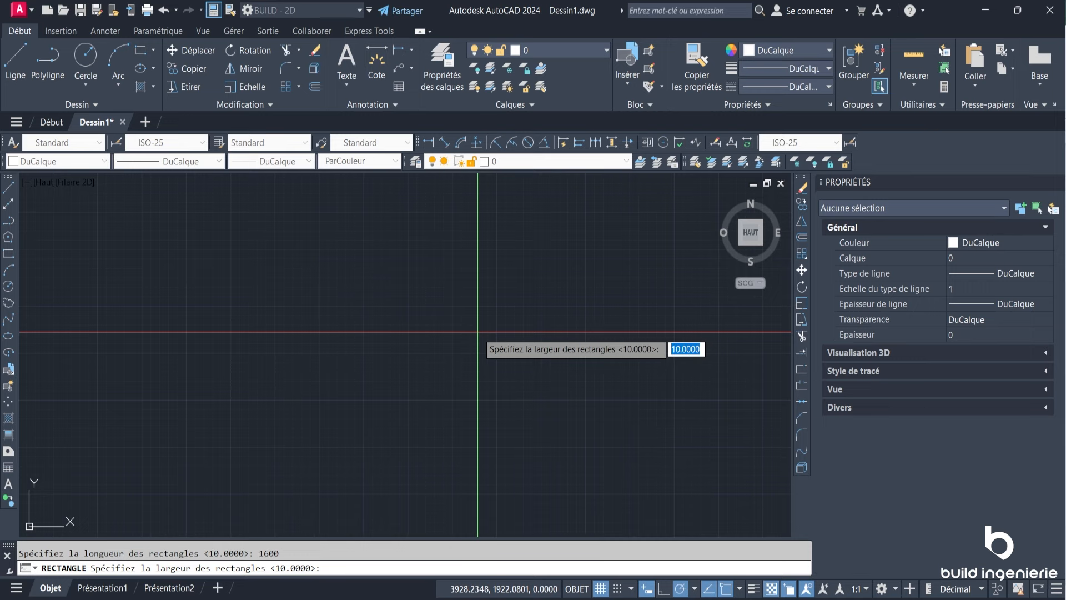
type("2500")
key("Return")
left_click(478, 331)
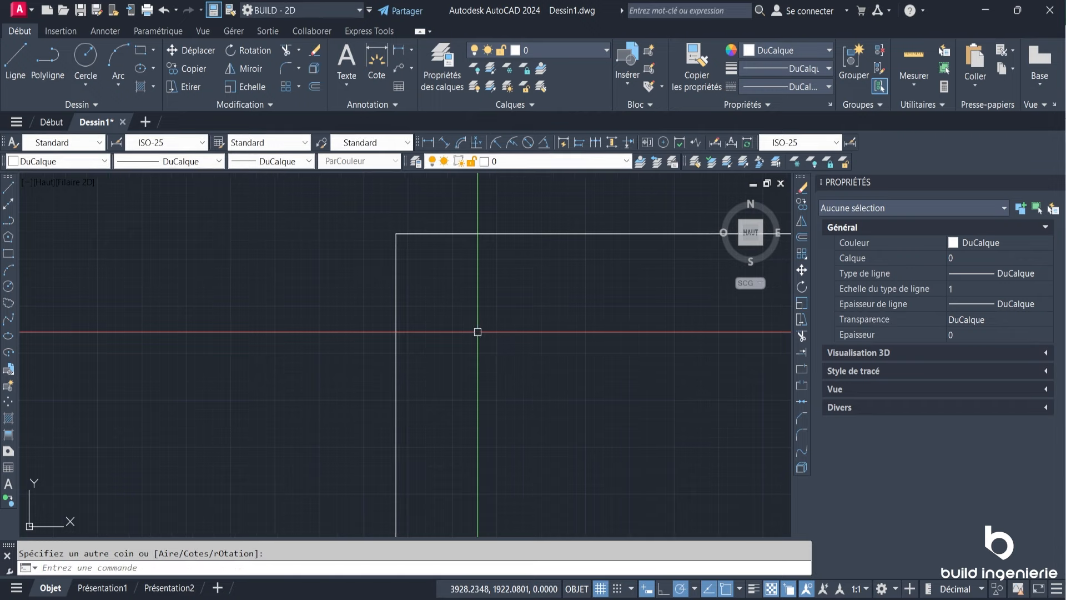
scroll(548, 287, "down", 5)
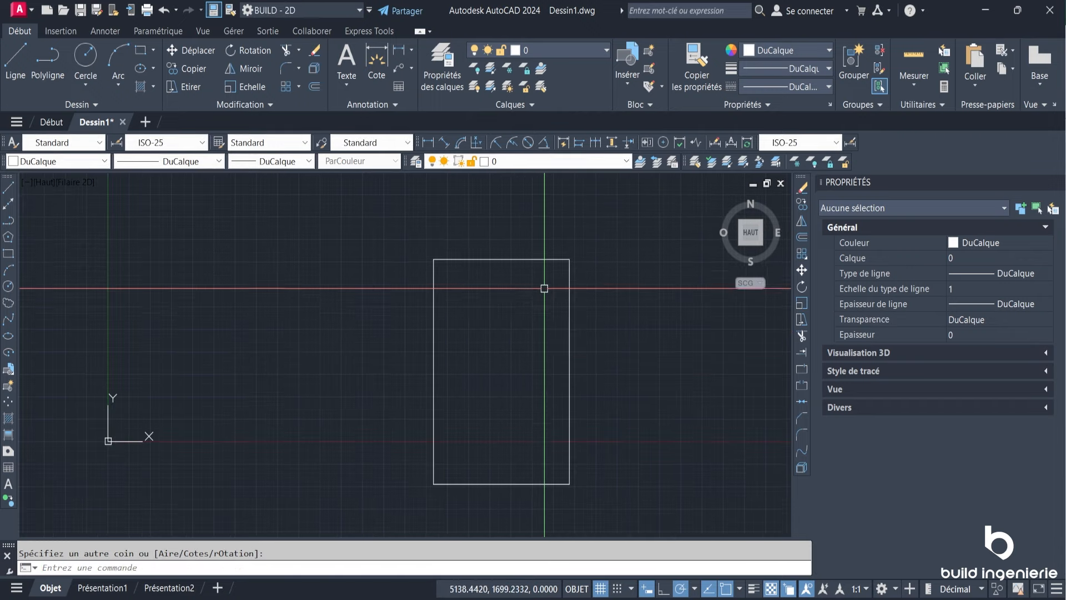
left_click(428, 142)
left_click(417, 239)
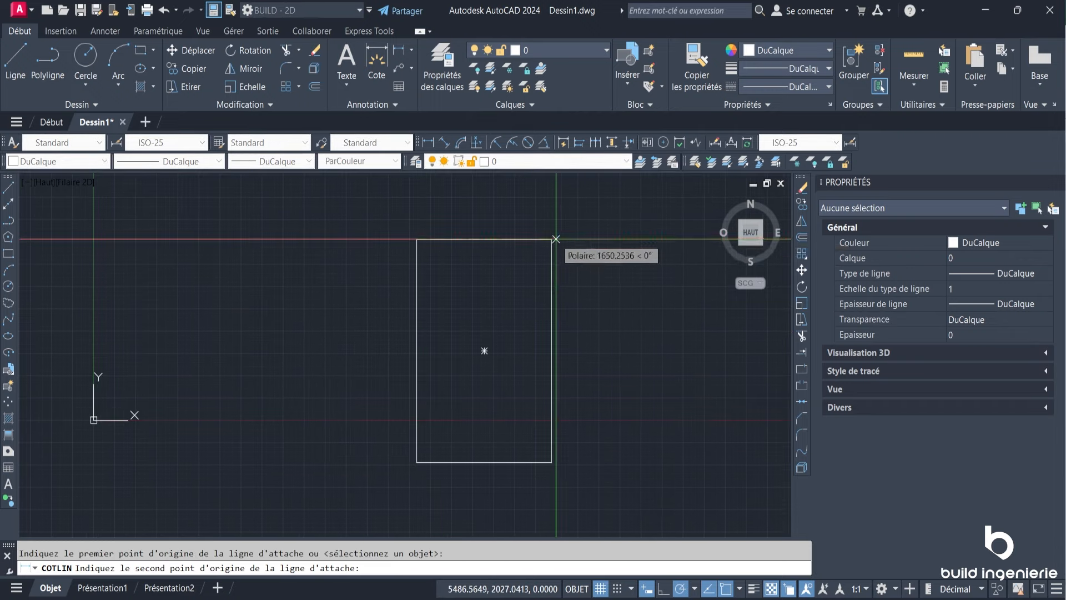
left_click(552, 239)
key("Escape")
Add linear dimensions along the rectangle's upper edge and its right-hand side.
key("Return")
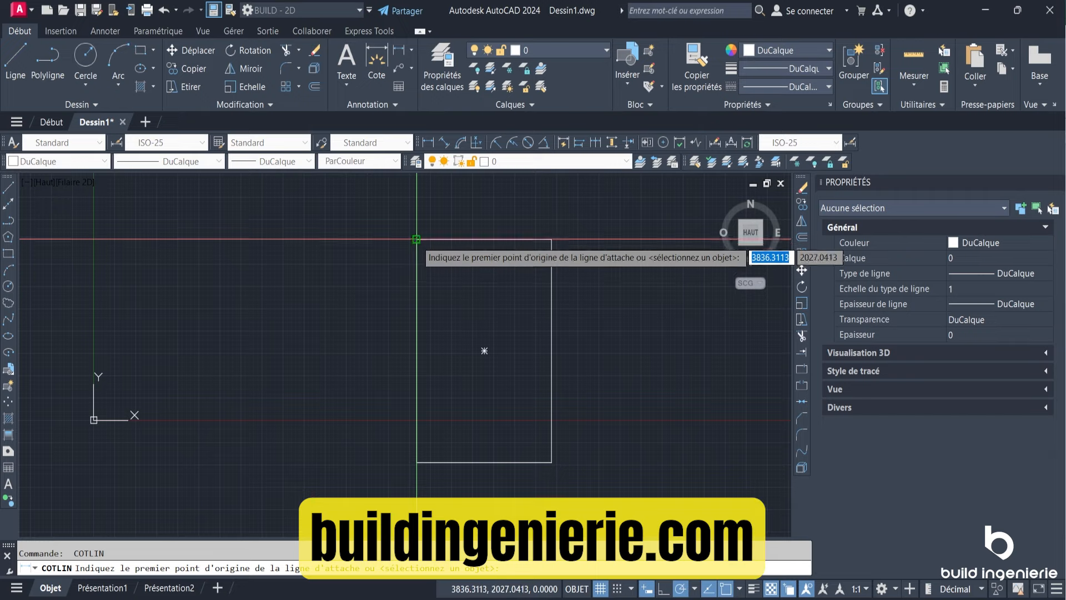
left_click(417, 239)
left_click(552, 239)
left_click(543, 211)
key("Return")
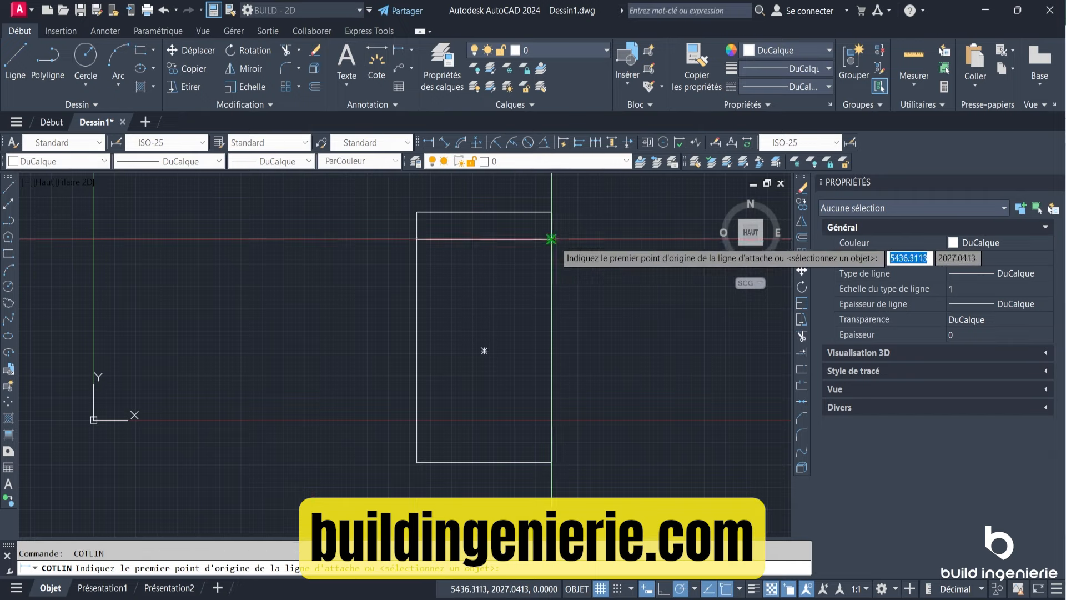
left_click(551, 239)
left_click(551, 462)
left_click(575, 454)
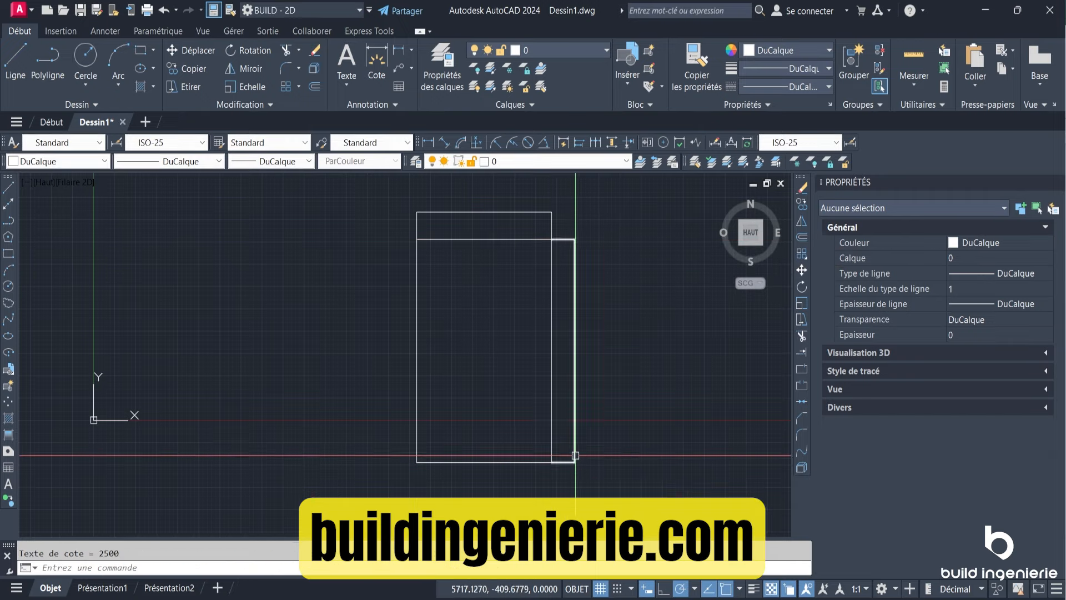
Delete both linear dimensions from the rectangle.
scroll(577, 343, "up", 10)
scroll(544, 329, "down", 8)
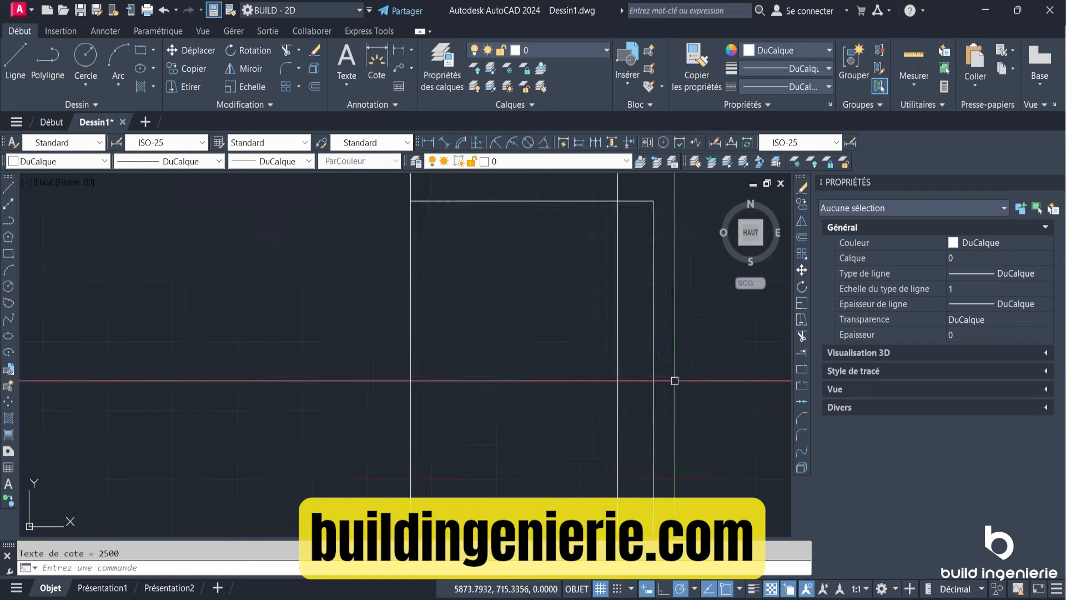
scroll(563, 296, "up", 8)
scroll(491, 285, "down", 3)
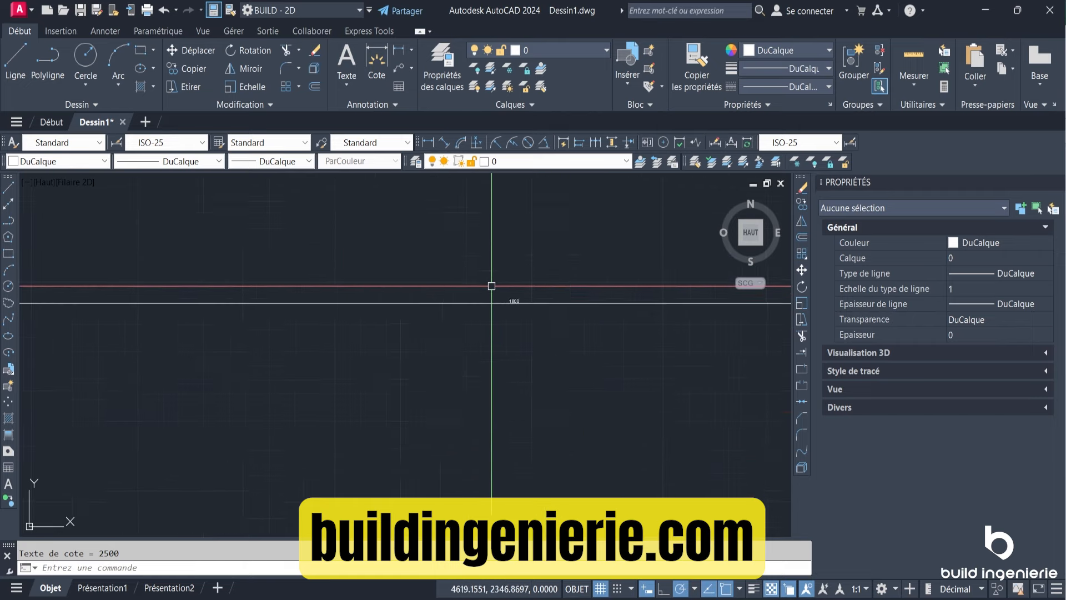
left_click(547, 298)
left_click(502, 264)
scroll(406, 240, "down", 3)
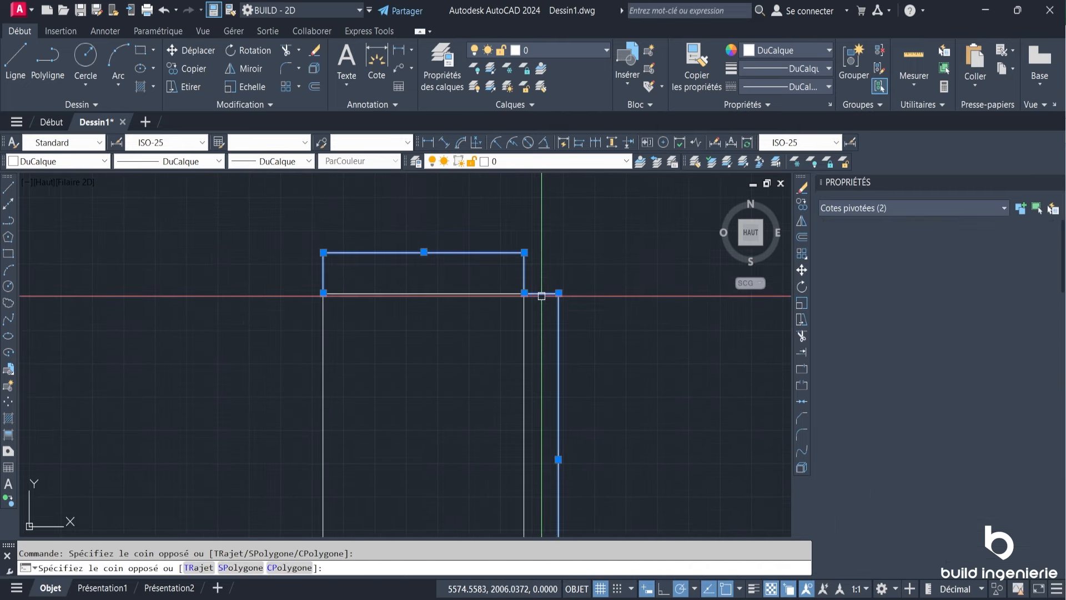
left_click(561, 308)
key("Delete")
scroll(561, 272, "down", 3)
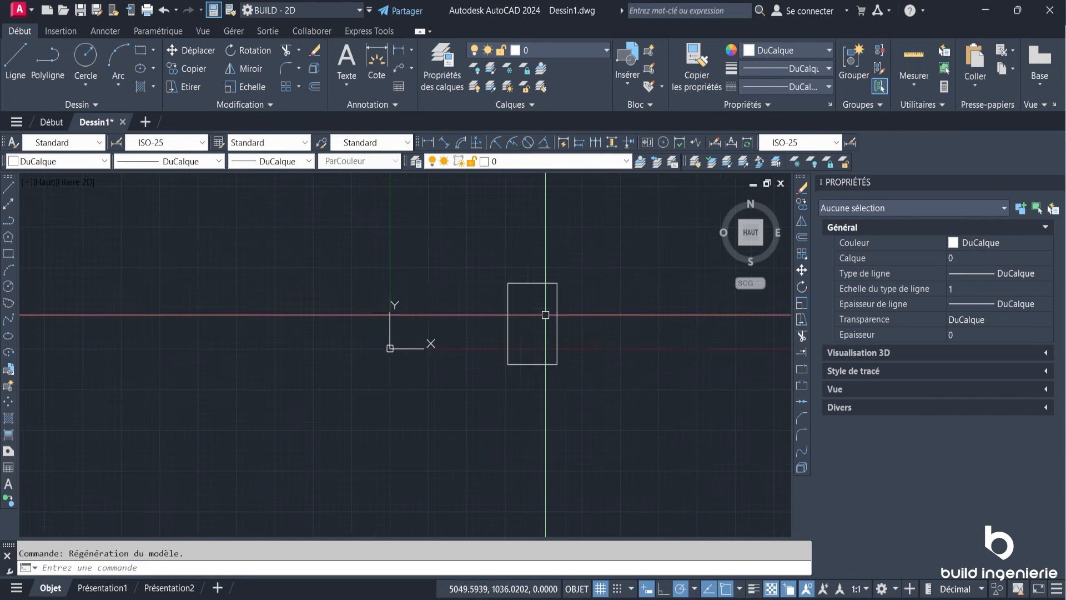
Check the insertion scale units in the drawing units settings (UNITES), then examine the rectangle in model space.
scroll(545, 308, "up", 2)
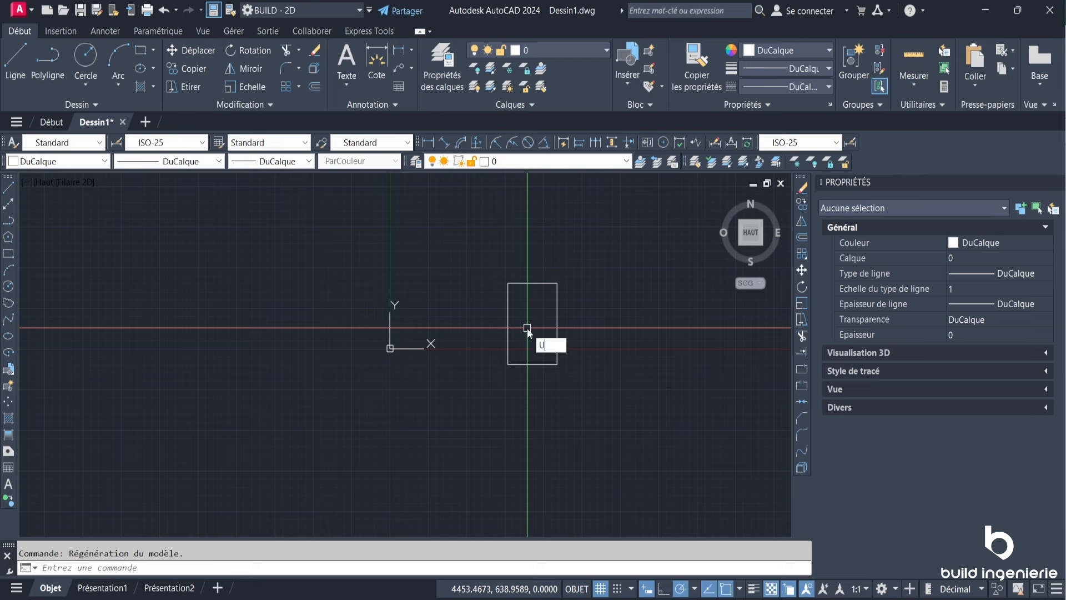
key("Escape")
scroll(554, 325, "up", 2)
type("UNITES")
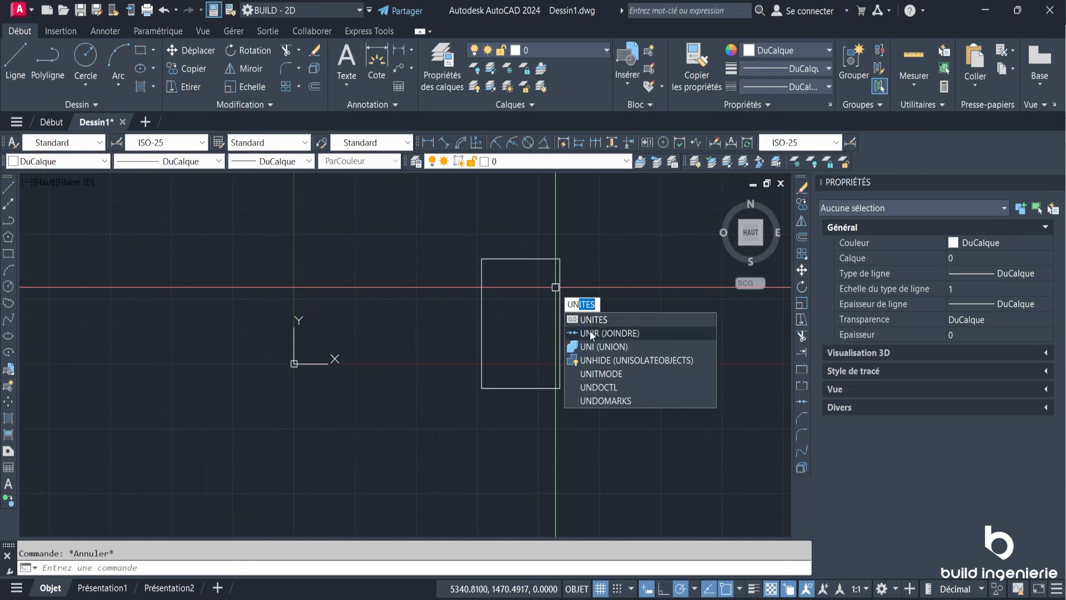
key("Return")
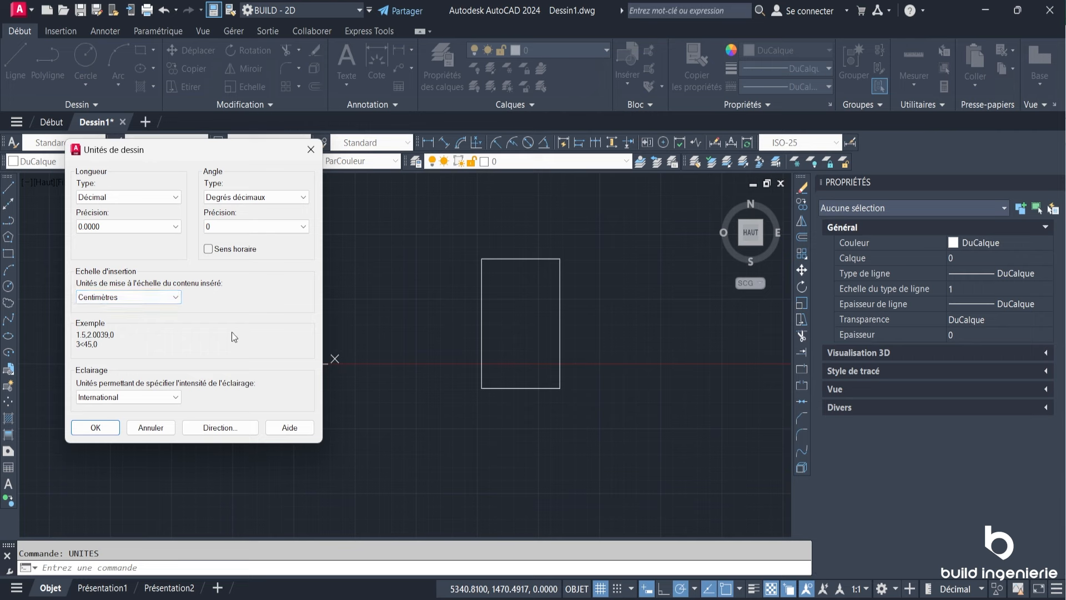
key("Return")
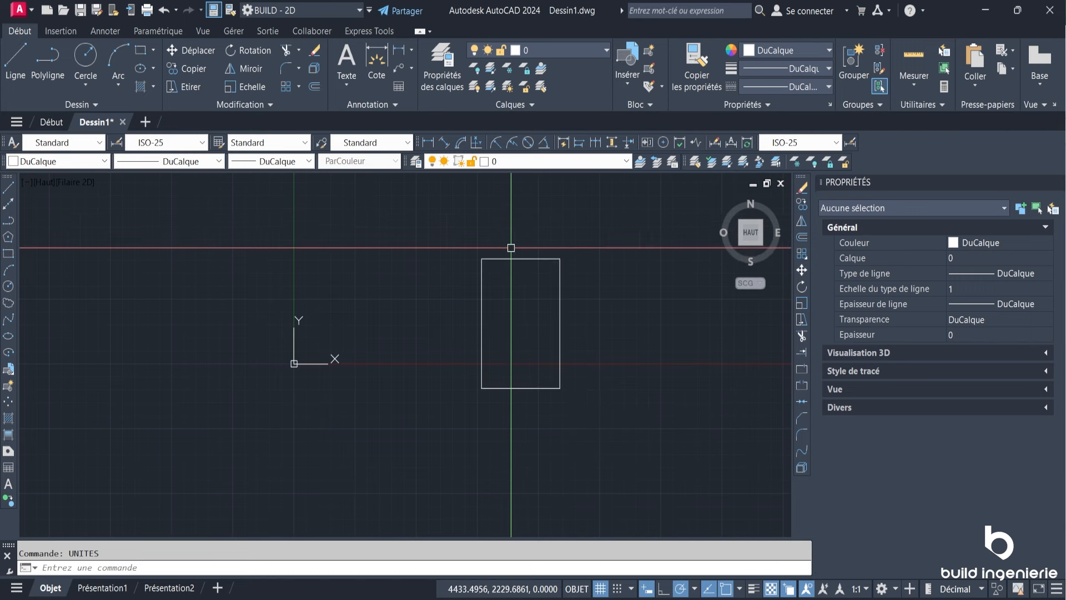
scroll(513, 248, "up", 4)
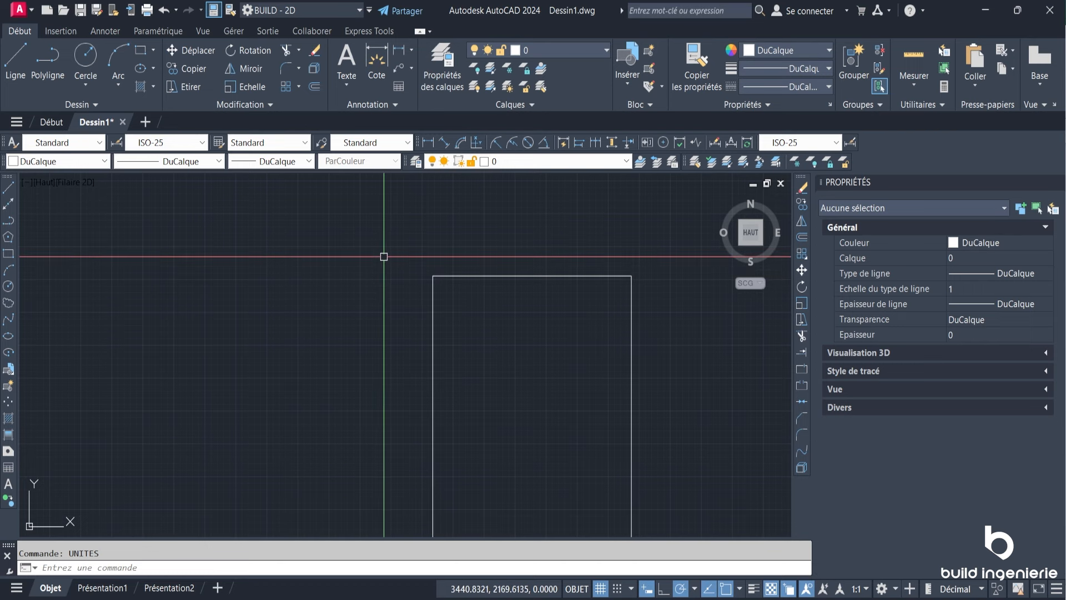
scroll(464, 260, "down", 6)
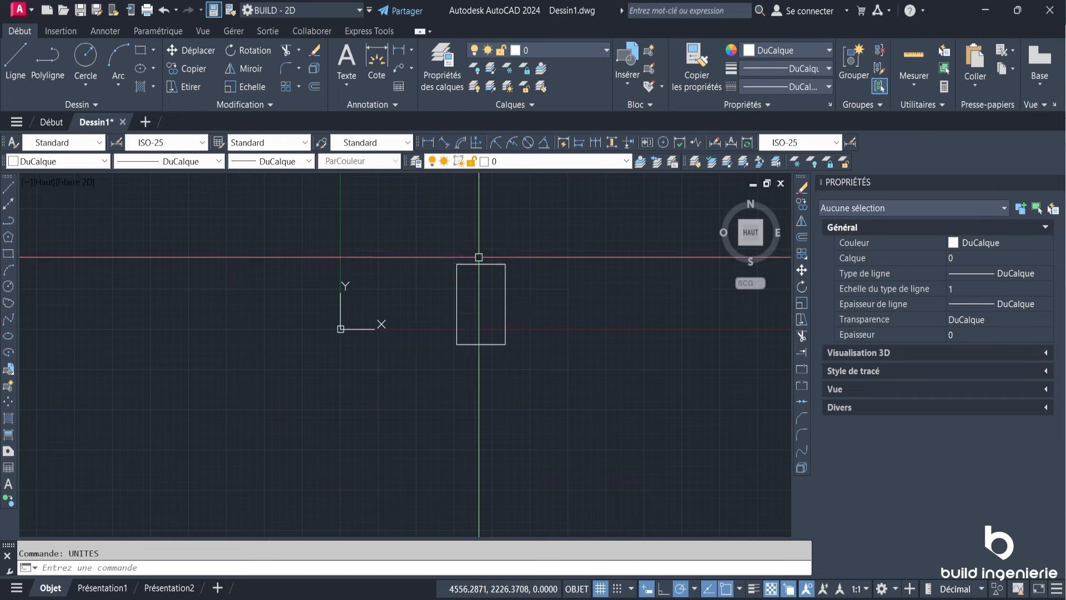
View layout Présentation1, return to model space and review the unit definition of the custom 1:45 scale in the drawing's scale list.
left_click(101, 588)
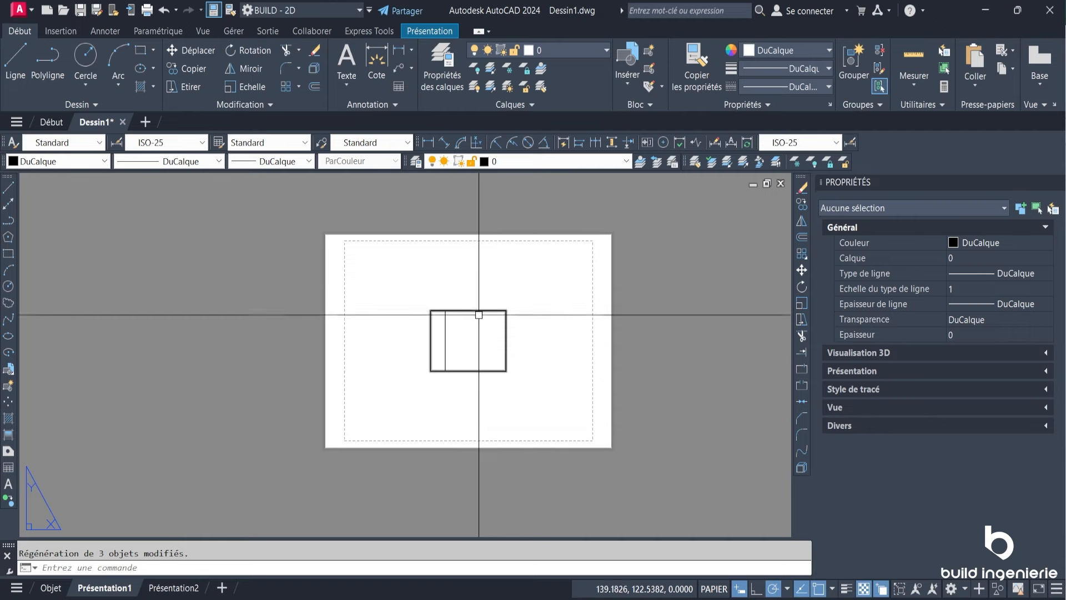
left_click(50, 588)
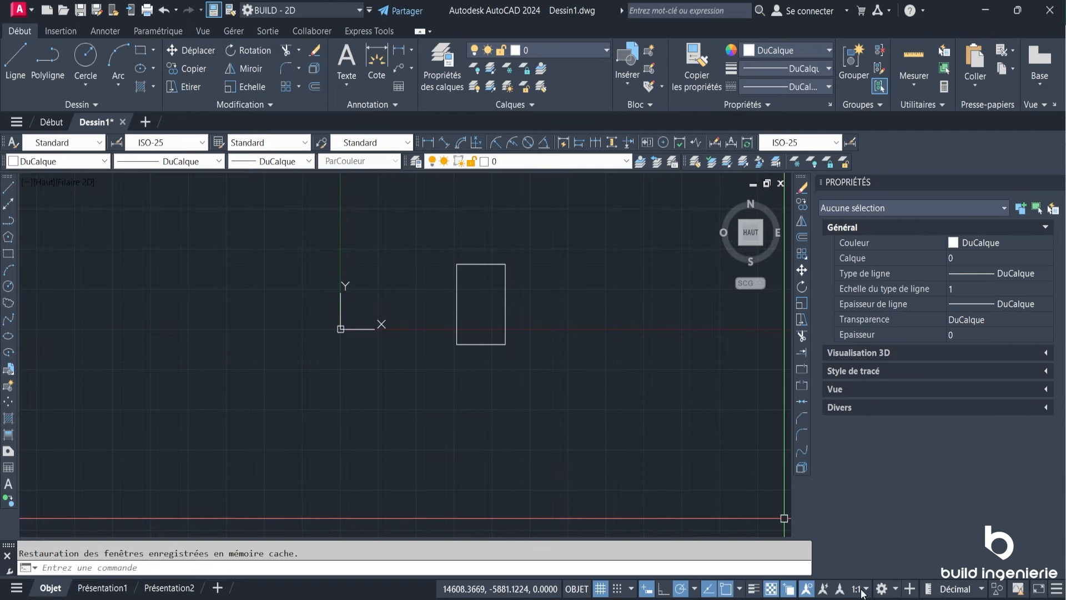
left_click(862, 590)
left_click(880, 531)
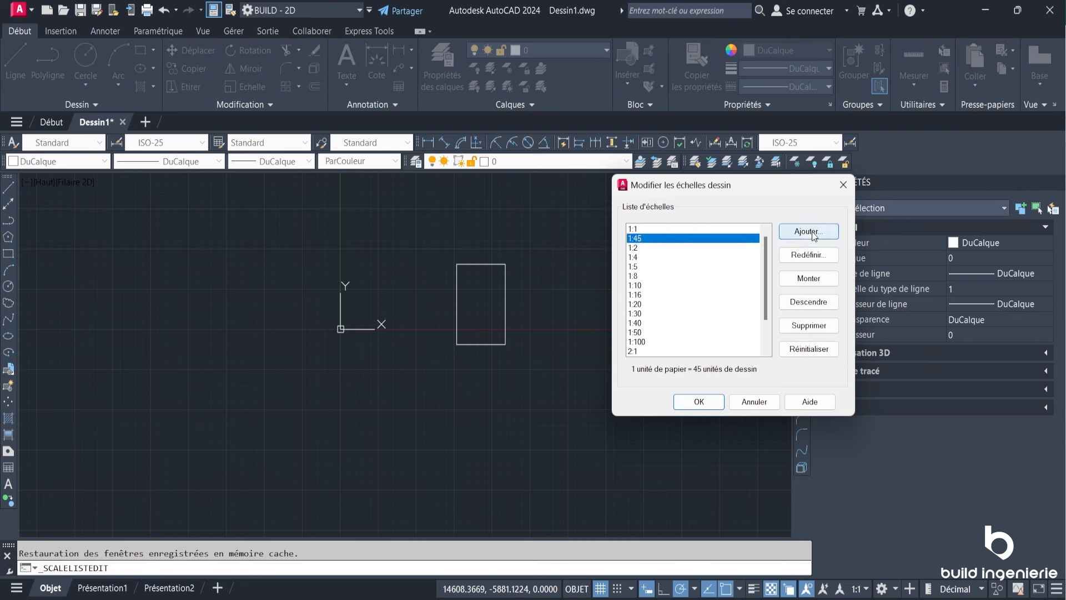
left_click(809, 255)
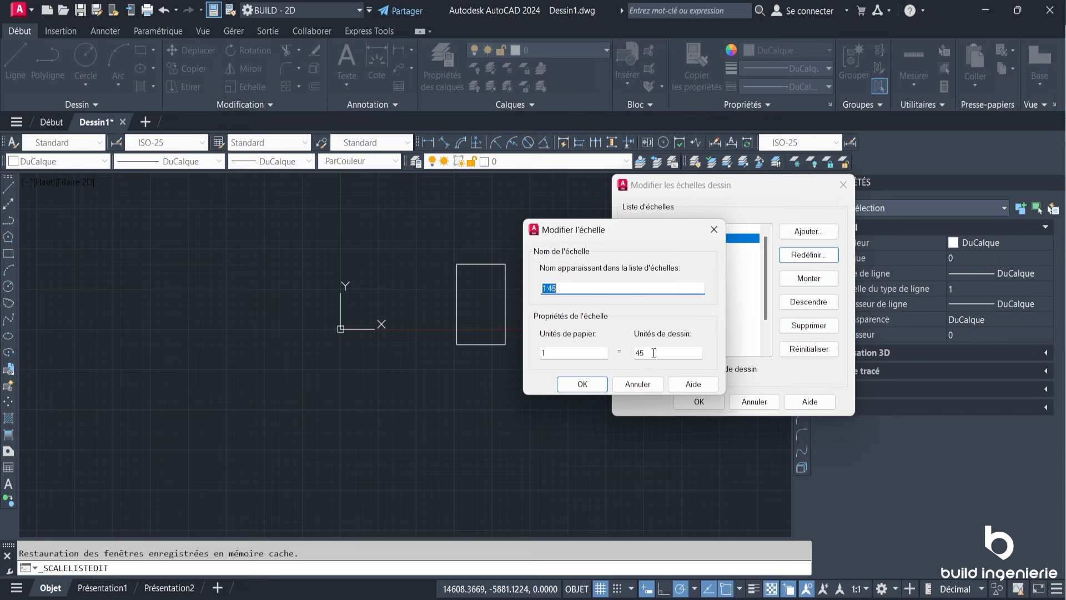
key("Return")
key("Return")
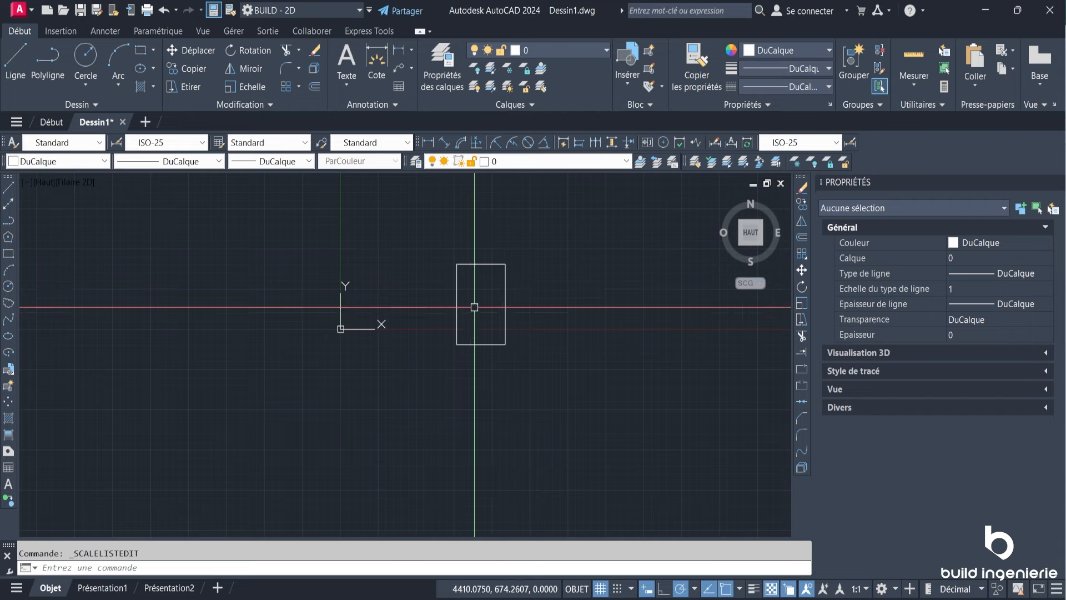
Set the scale of the viewport in layout Présentation1 to 1:45 and examine its size on the sheet.
left_click(82, 592)
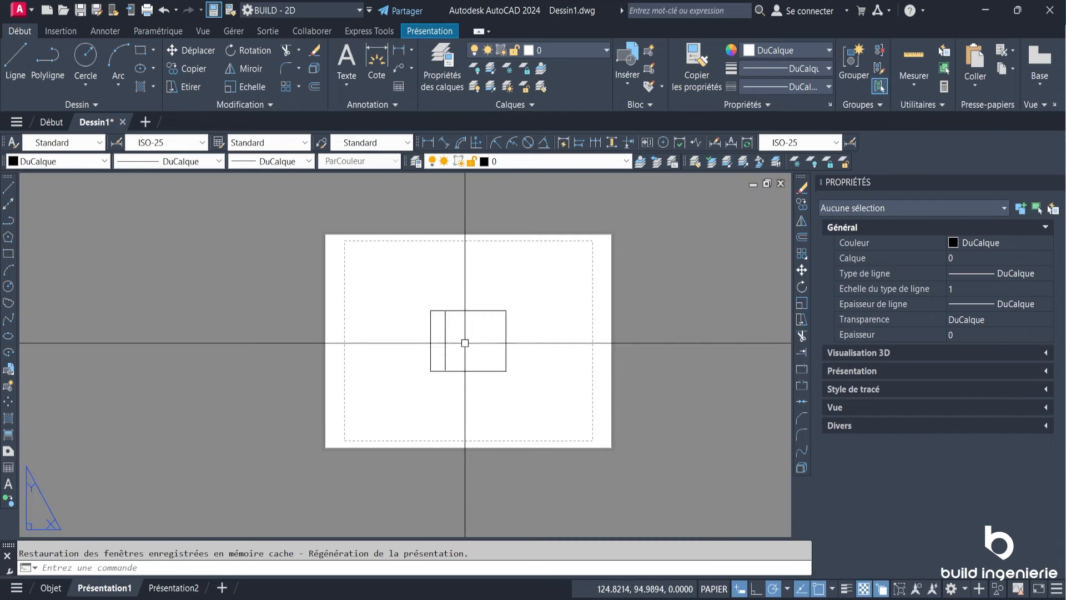
left_click(464, 312)
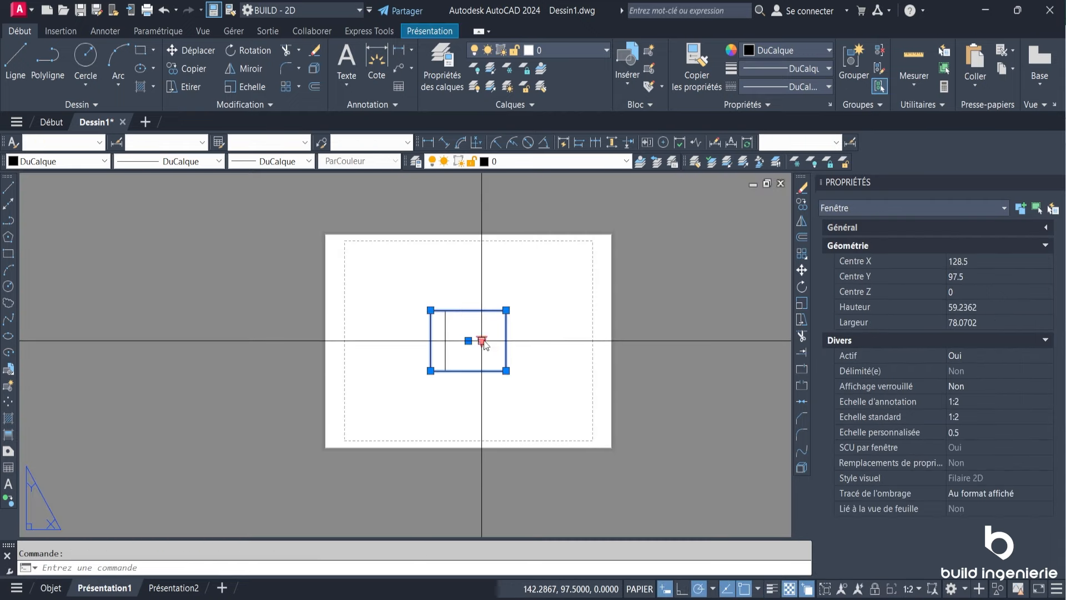
left_click(481, 341)
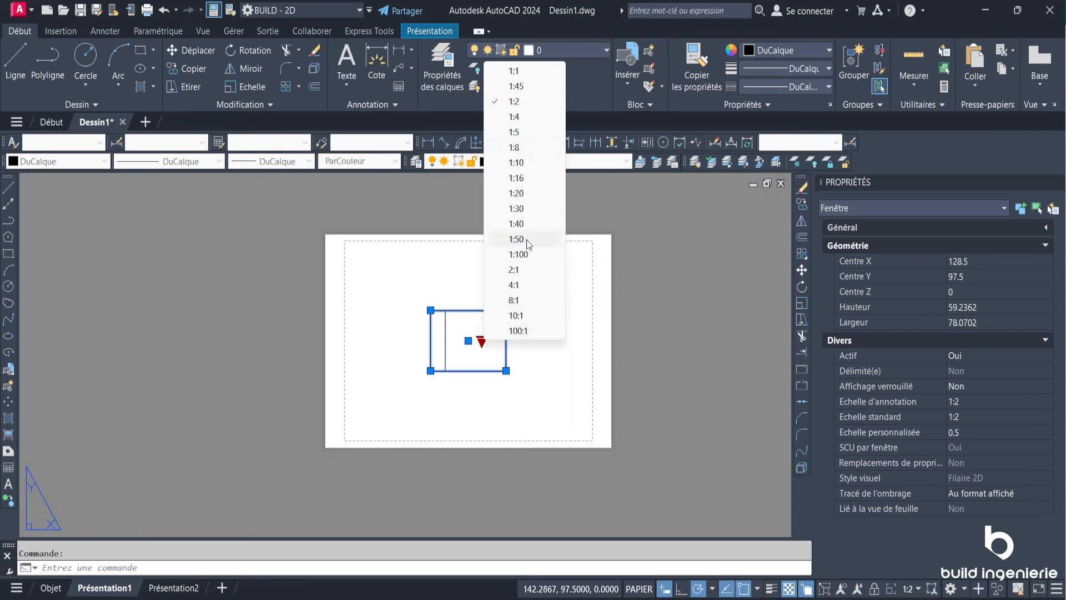
left_click(523, 101)
key("Escape")
scroll(466, 342, "up", 5)
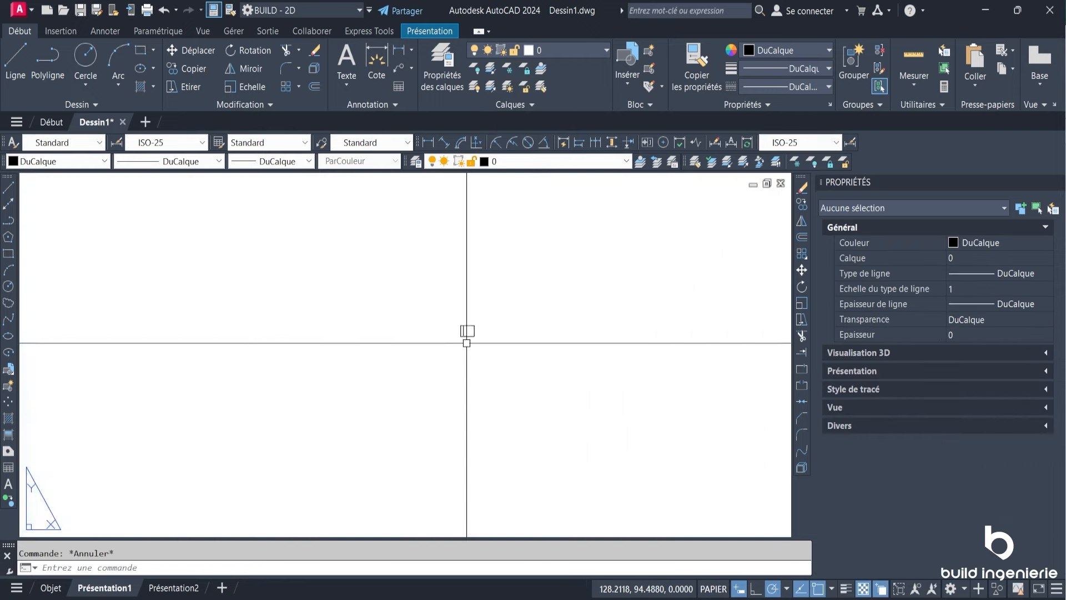
scroll(469, 341, "down", 6)
scroll(477, 341, "up", 6)
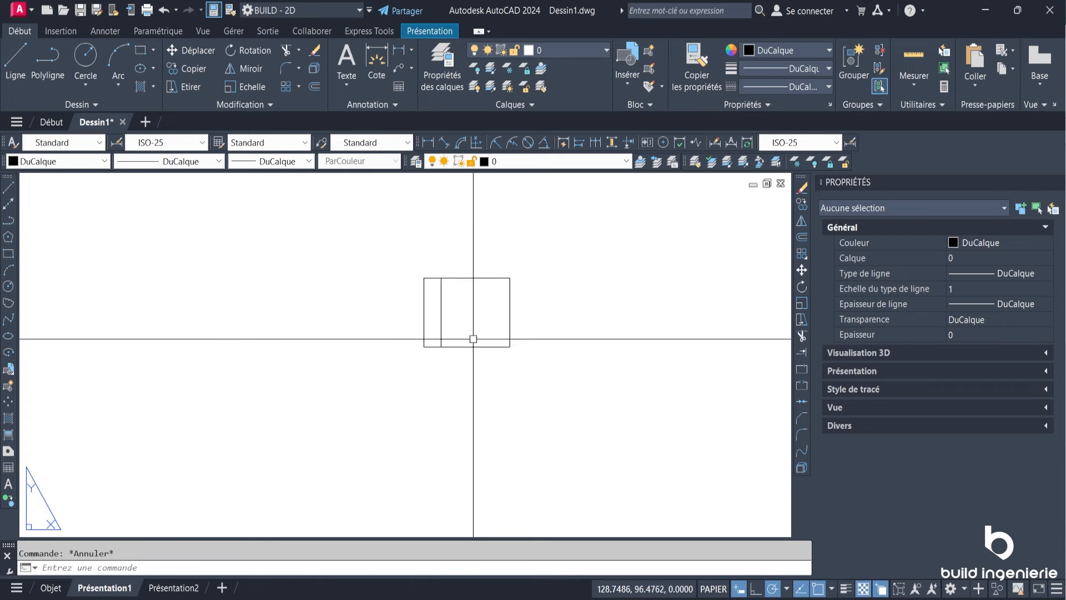
scroll(471, 333, "down", 6)
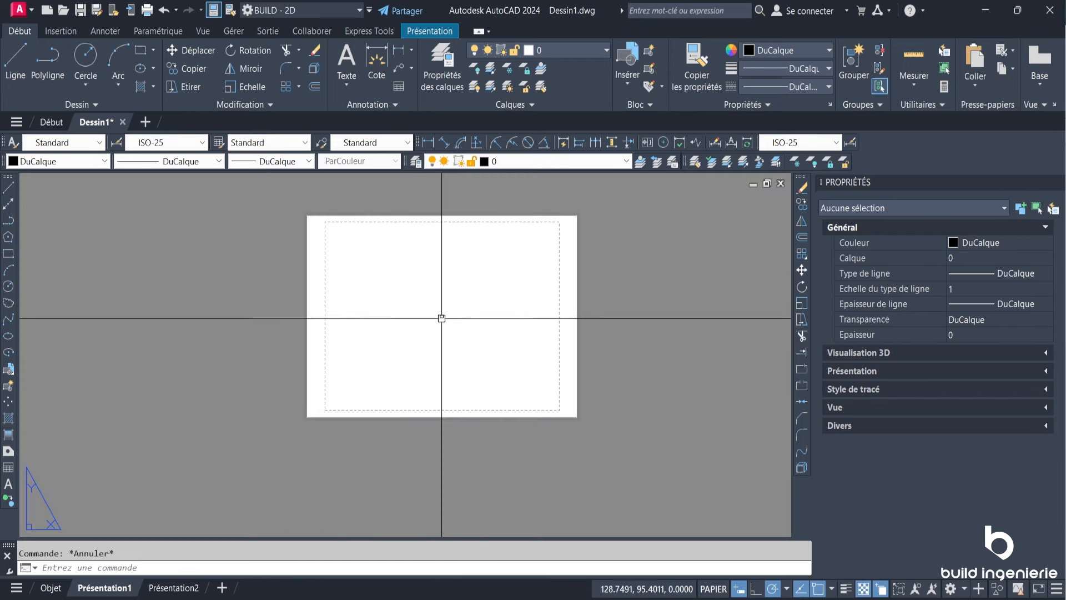
scroll(442, 318, "up", 2)
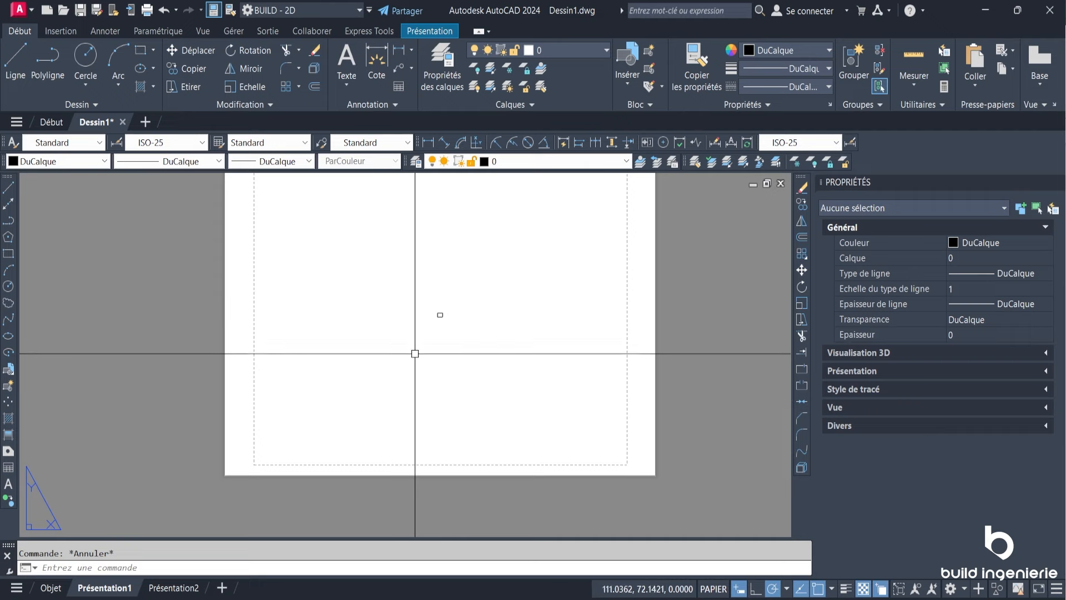
Look at the rectangle in model space, then set the Présentation1 viewport's scale to 1:1.
left_click(51, 587)
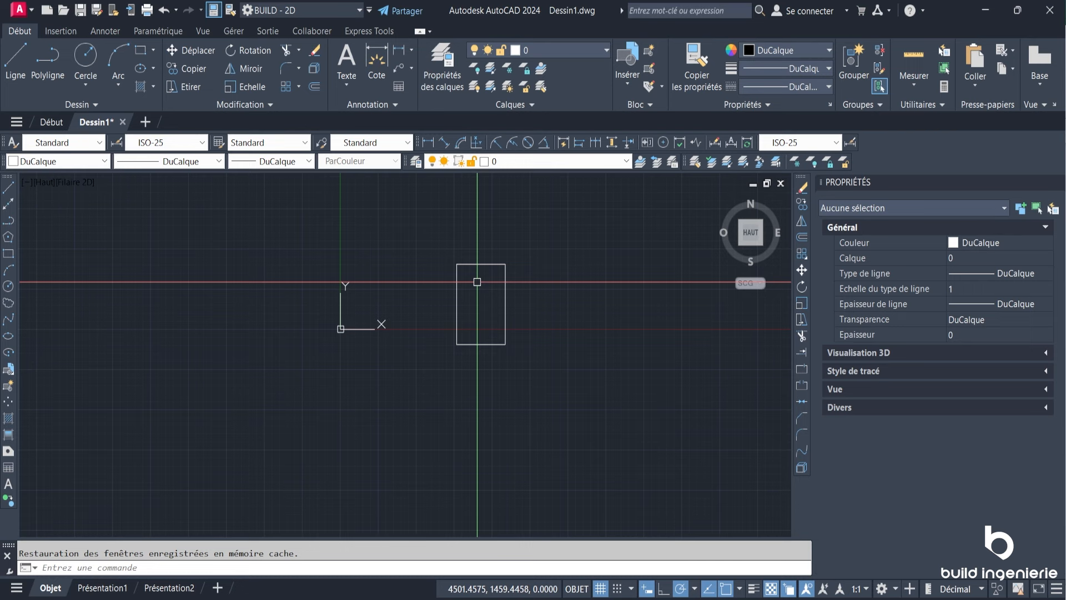
scroll(485, 266, "up", 5)
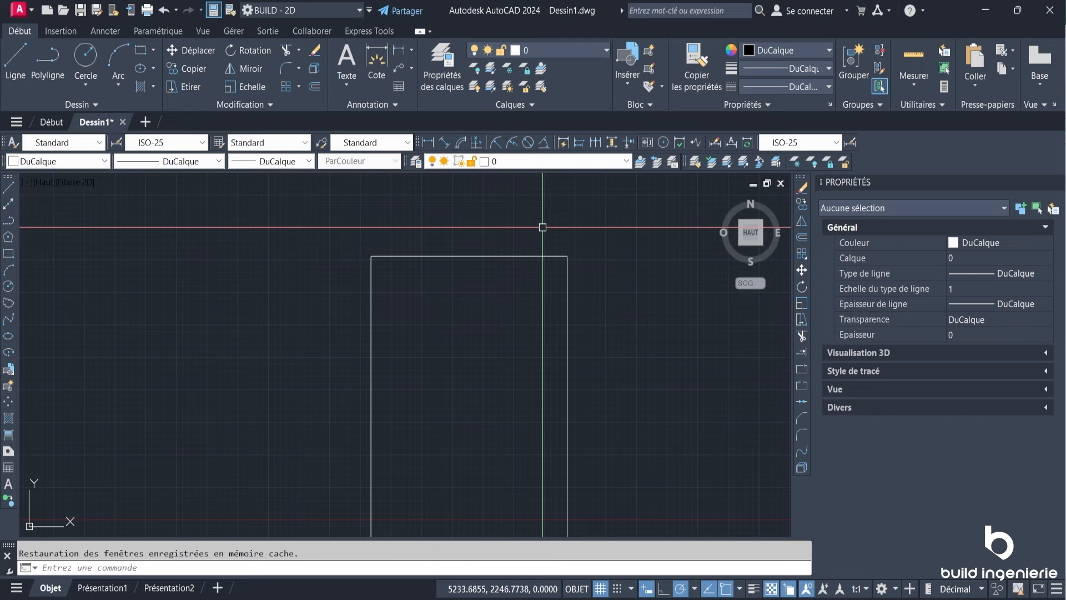
left_click(103, 587)
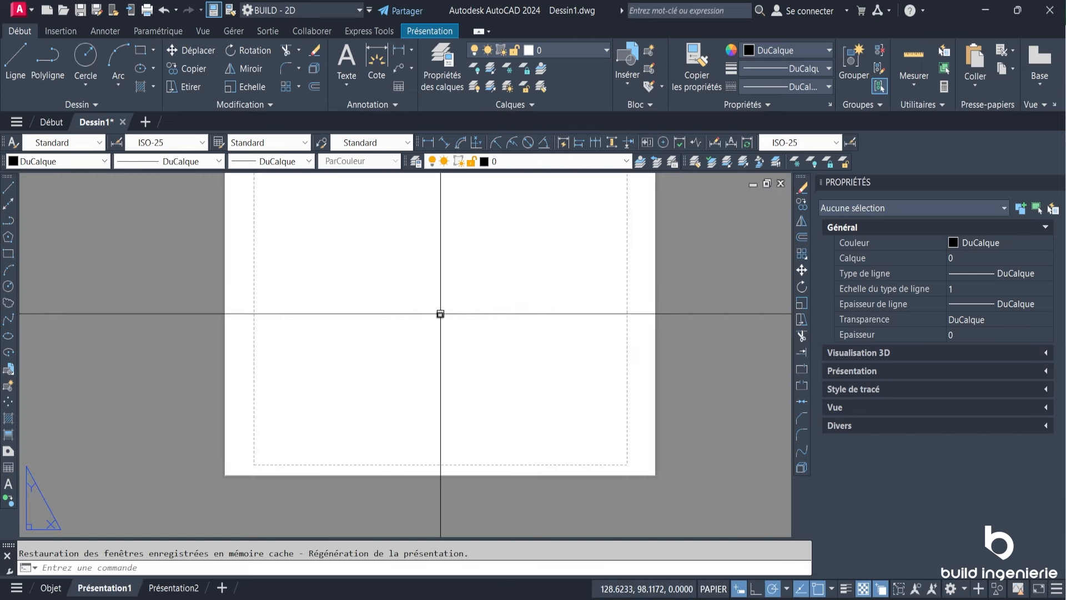
left_click(440, 313)
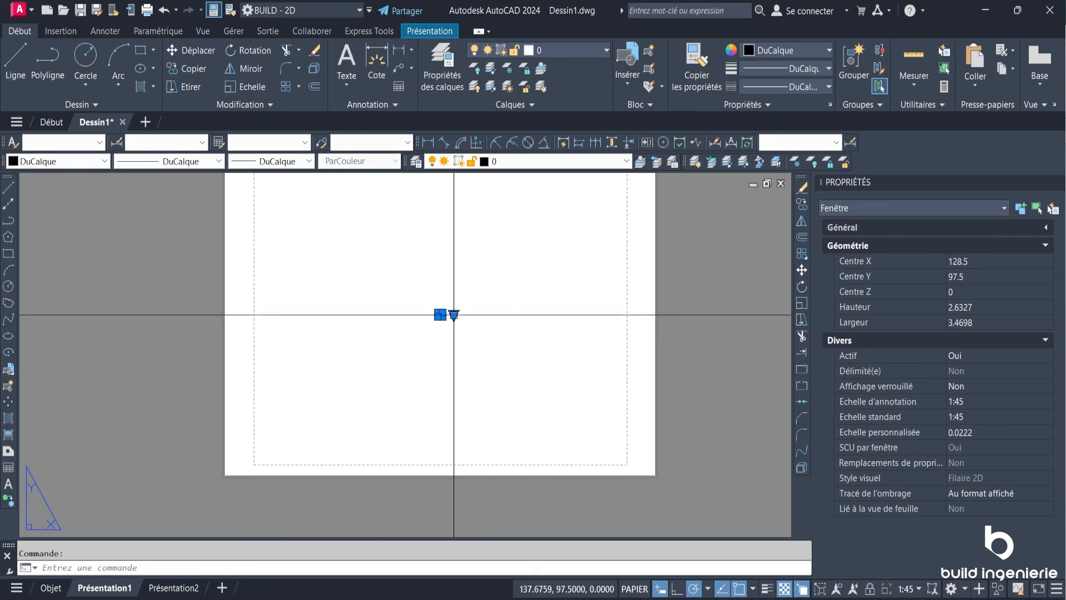
left_click(453, 315)
left_click(496, 322)
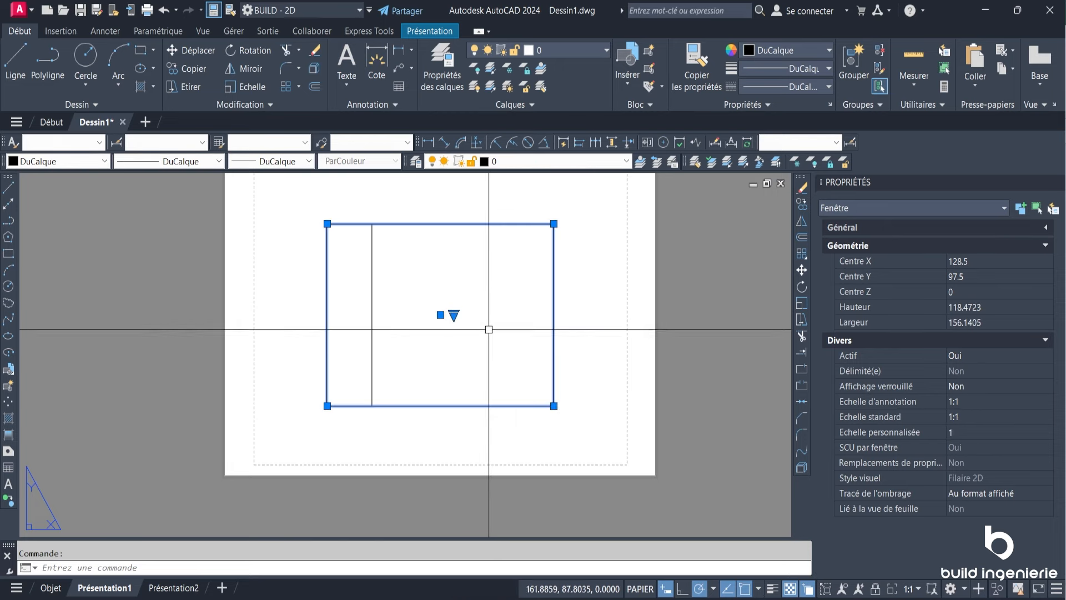
Set the Présentation1 viewport's scale to 2:1, clear the selection and return to model space.
left_click(454, 315)
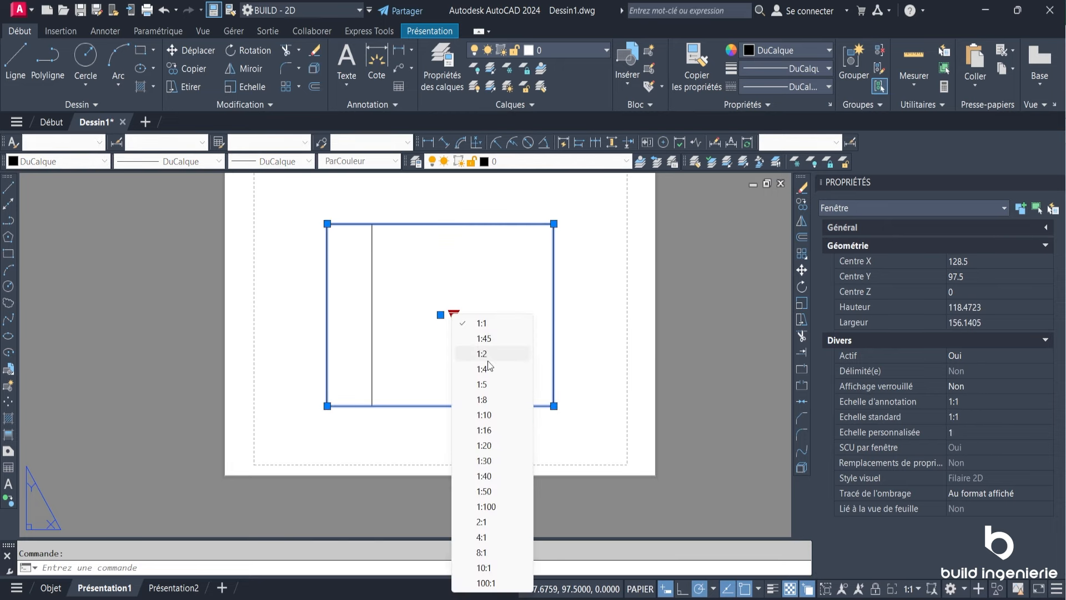
left_click(492, 522)
scroll(508, 345, "down", 4)
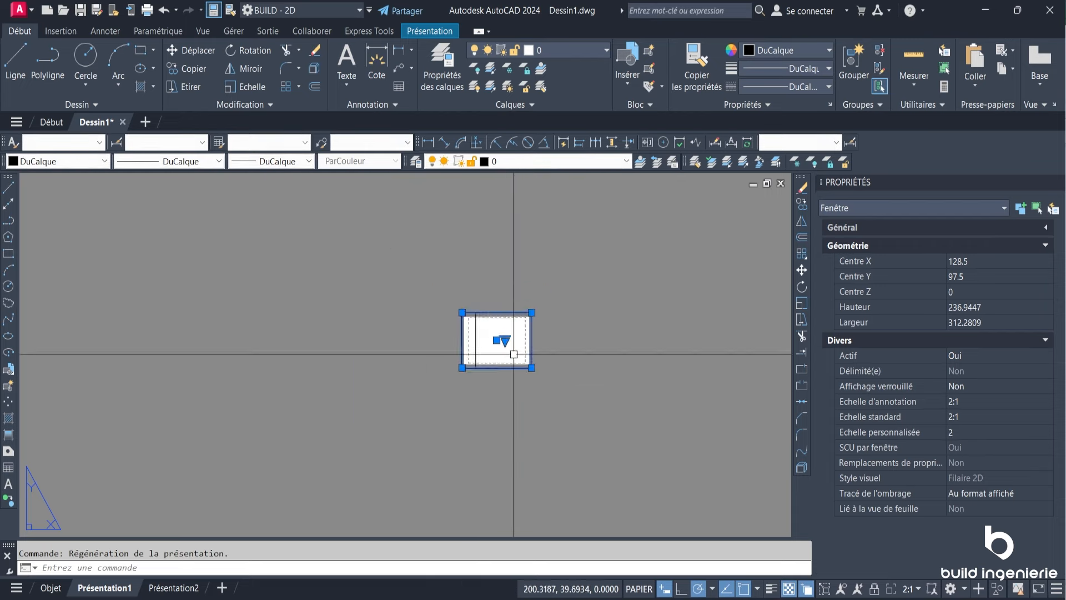
scroll(504, 332, "up", 2)
key("Escape")
left_click(52, 587)
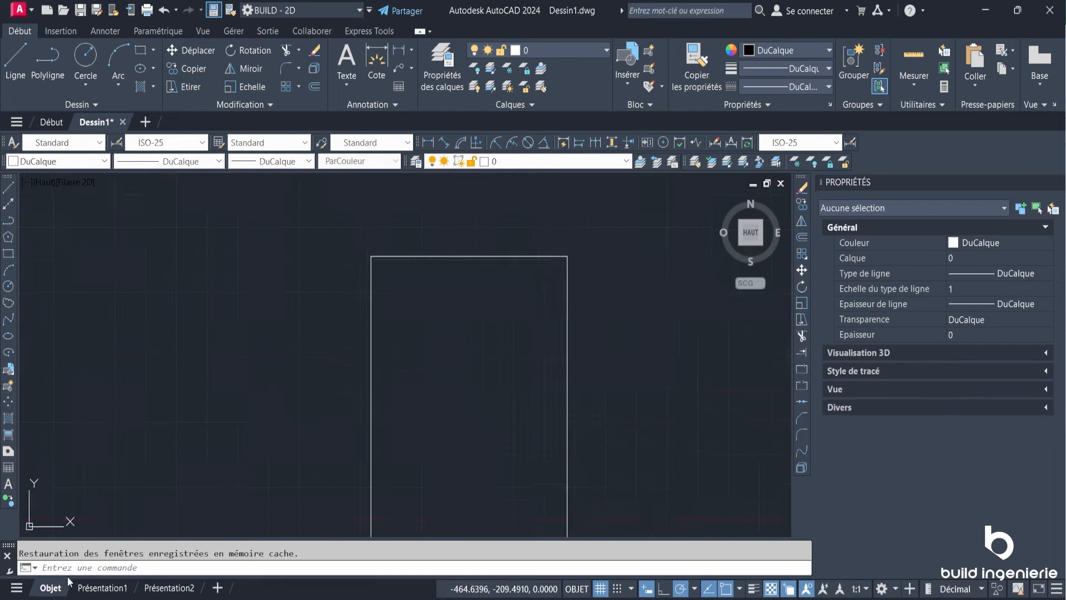
Delete the existing rectangle from model space.
scroll(454, 356, "down", 6)
left_click(521, 368)
left_click(465, 308)
key("Delete")
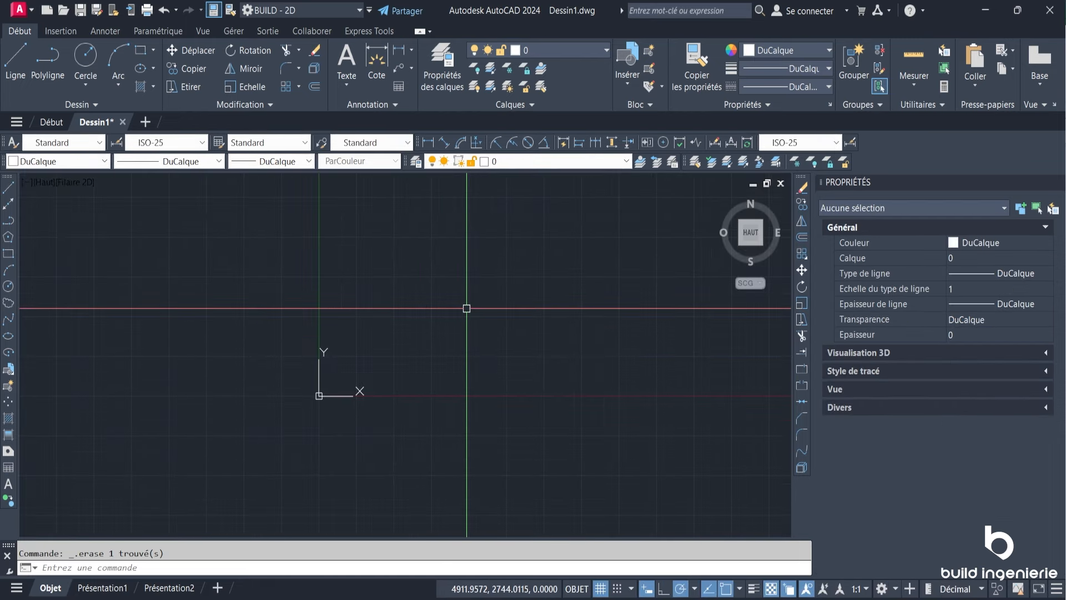
type("RESEAU")
key("Return")
key("Escape")
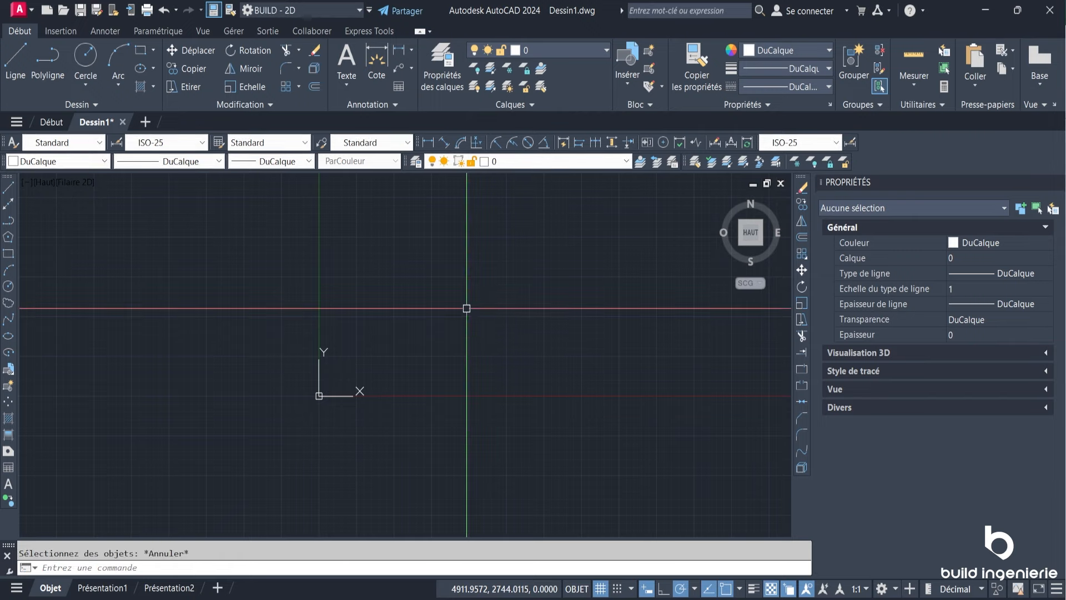
type("RC")
key("Return")
key("Escape")
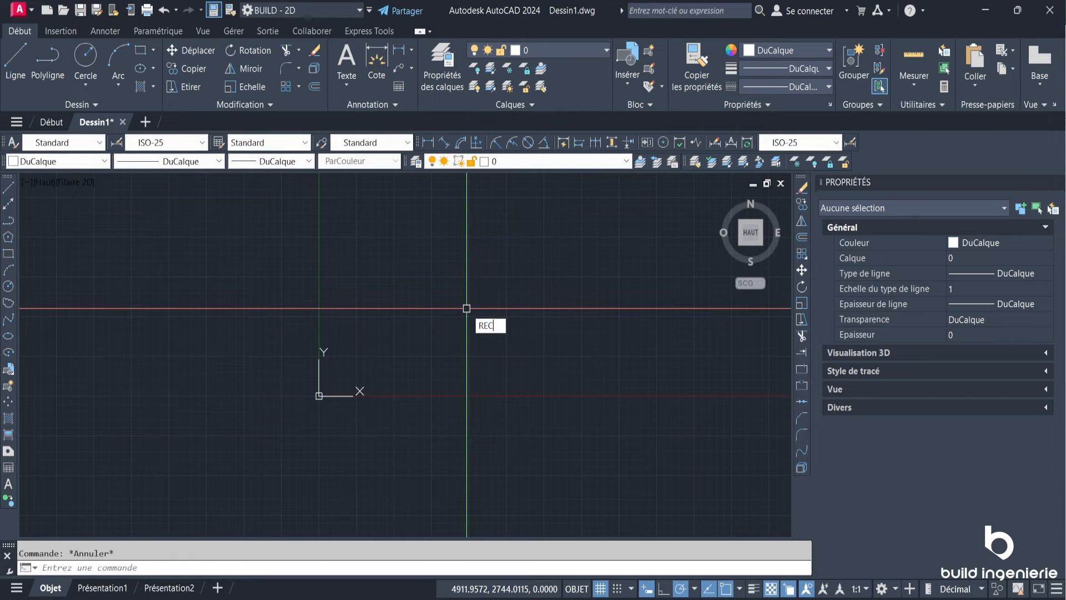
Draw a new, freely sized rectangle in the empty model space with the rectangle command.
type("REC")
key("Return")
left_click(459, 285)
left_click(508, 320)
scroll(494, 316, "up", 4)
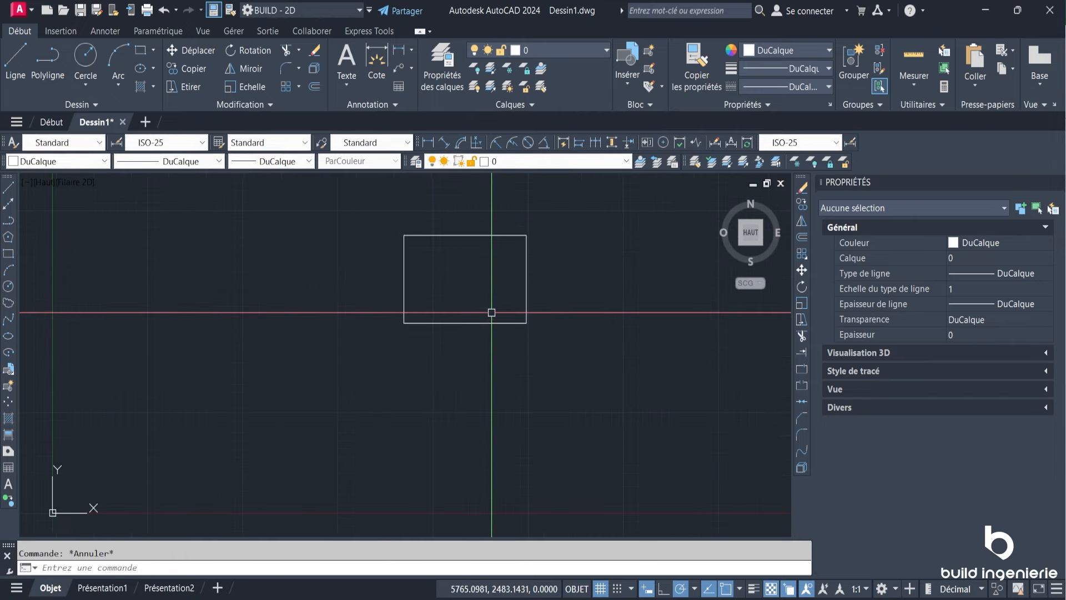
Hatch the inside of the new rectangle and set the hatch pattern to ANSI31.
type("H")
key("Return")
left_click(473, 269)
key("Escape")
scroll(476, 257, "up", 2)
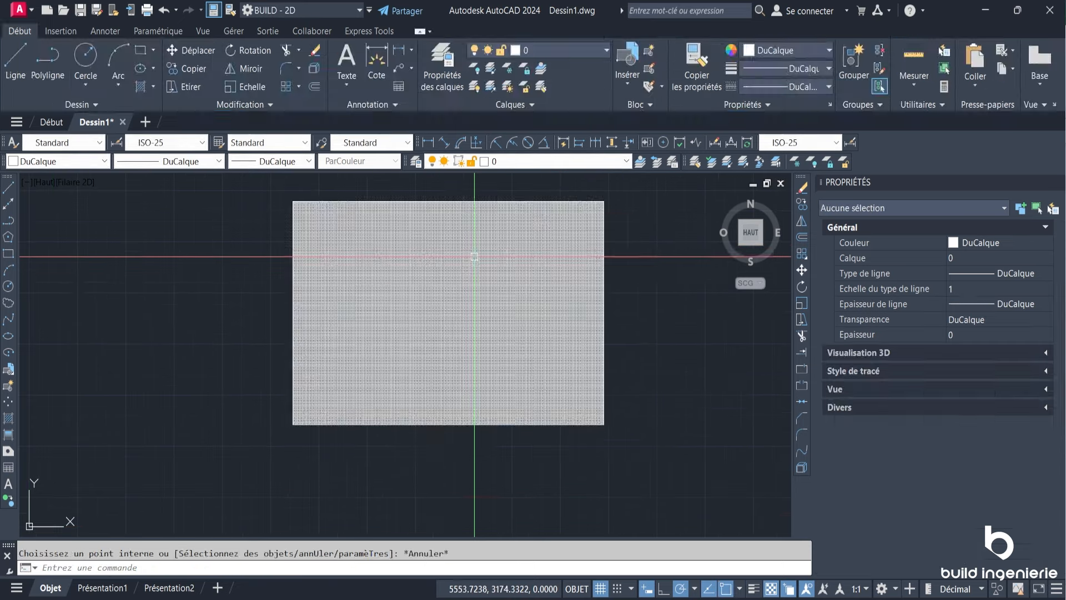
left_click(428, 264)
left_click(262, 64)
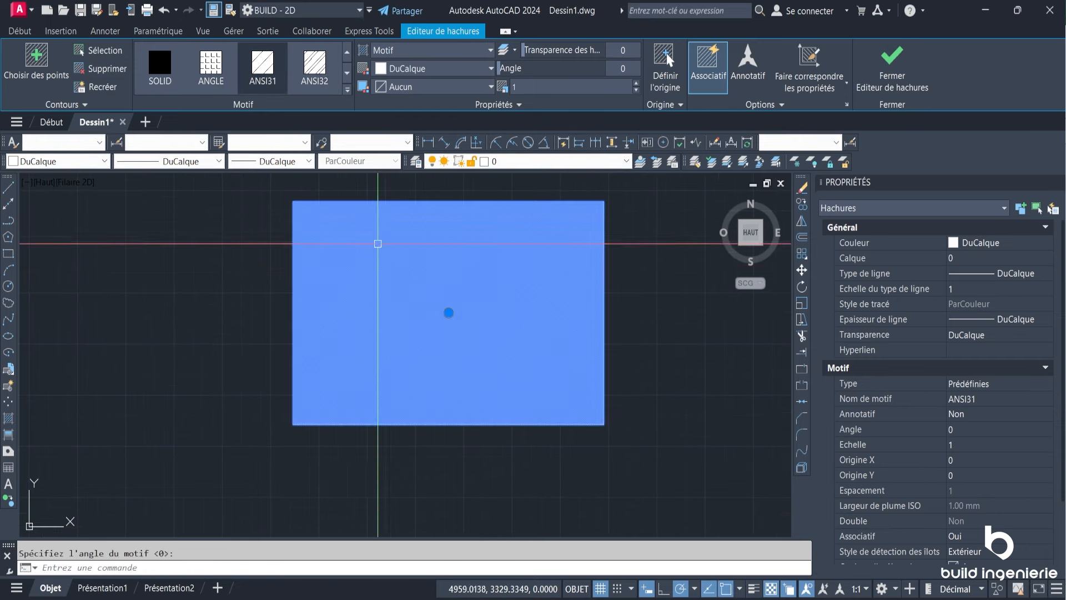
key("Escape")
Select the rectangle together with its hatch, then stretch its right edge inward and its lower edge upward.
left_click(623, 397)
left_click(580, 355)
left_click(600, 424)
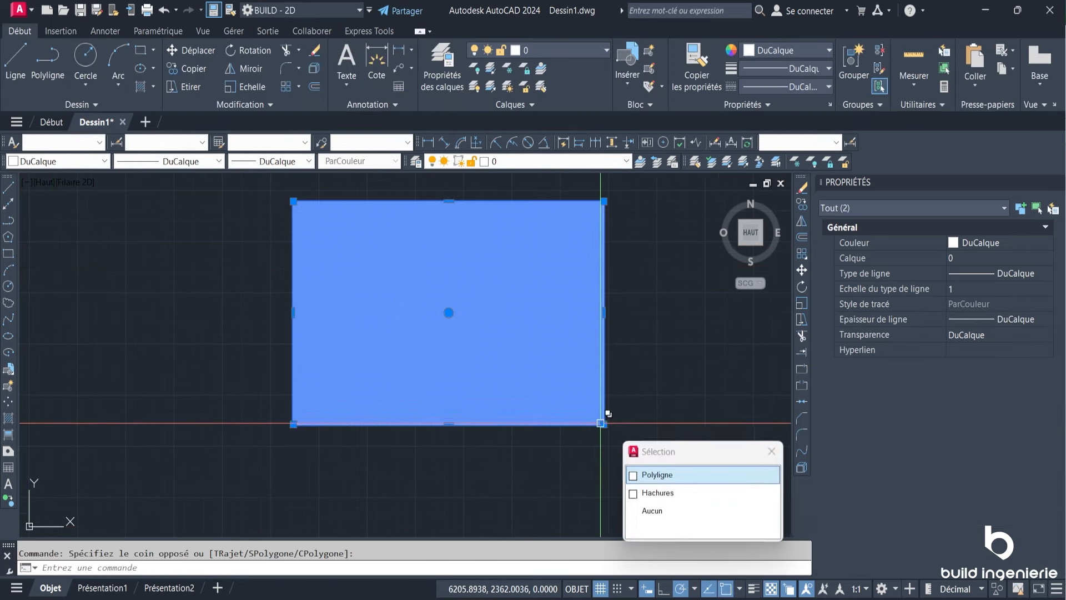
left_click(603, 312)
left_click(424, 312)
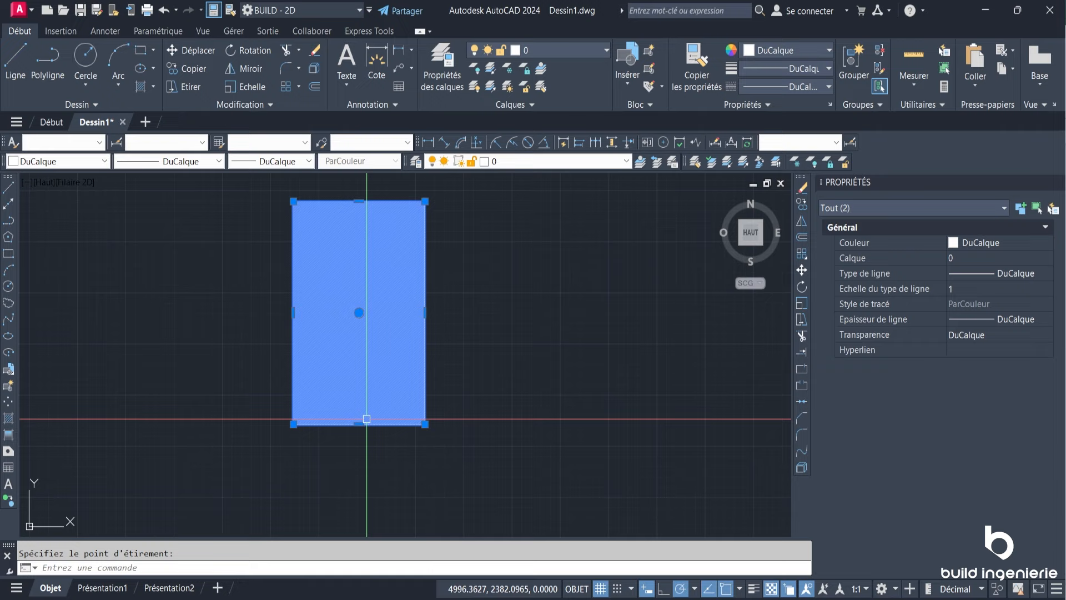
left_click(359, 424)
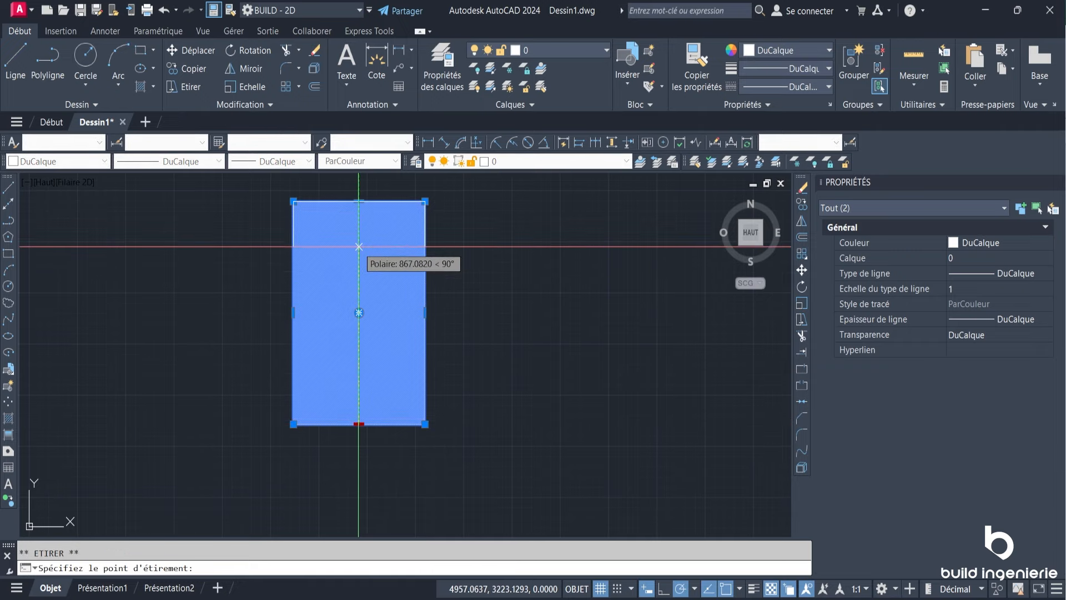
left_click(359, 245)
scroll(352, 205, "up", 5)
scroll(497, 277, "down", 2)
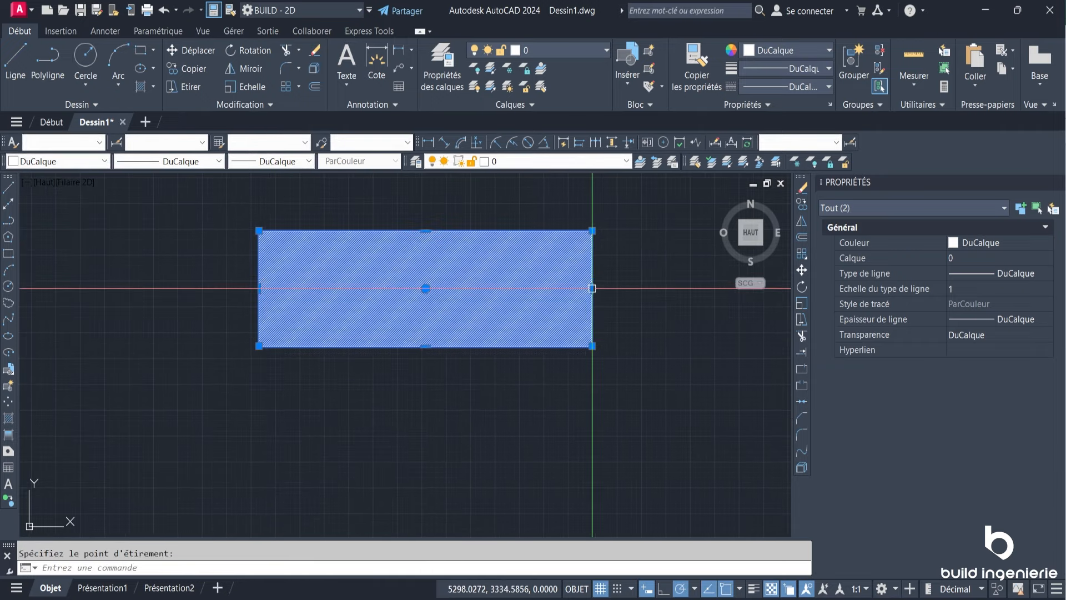
Stretch the right edge of the hatched rectangle inward again to give it a portrait shape, then clear the selection.
left_click(592, 288)
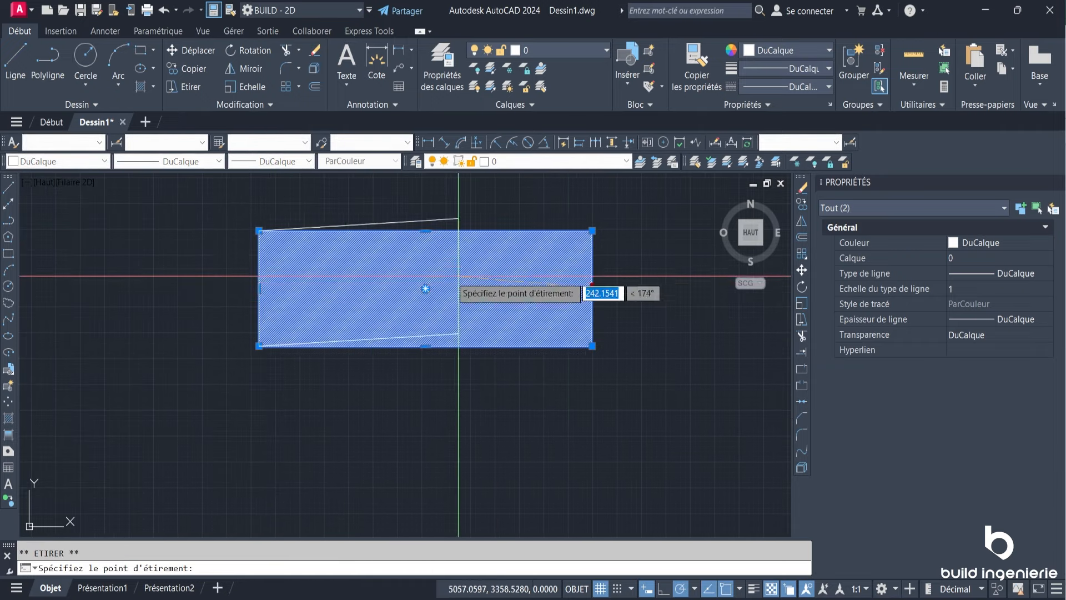
left_click(344, 288)
scroll(277, 291, "up", 4)
scroll(371, 307, "down", 2)
key("Escape")
scroll(396, 300, "up", 2)
middle_click_drag(407, 304, 416, 307)
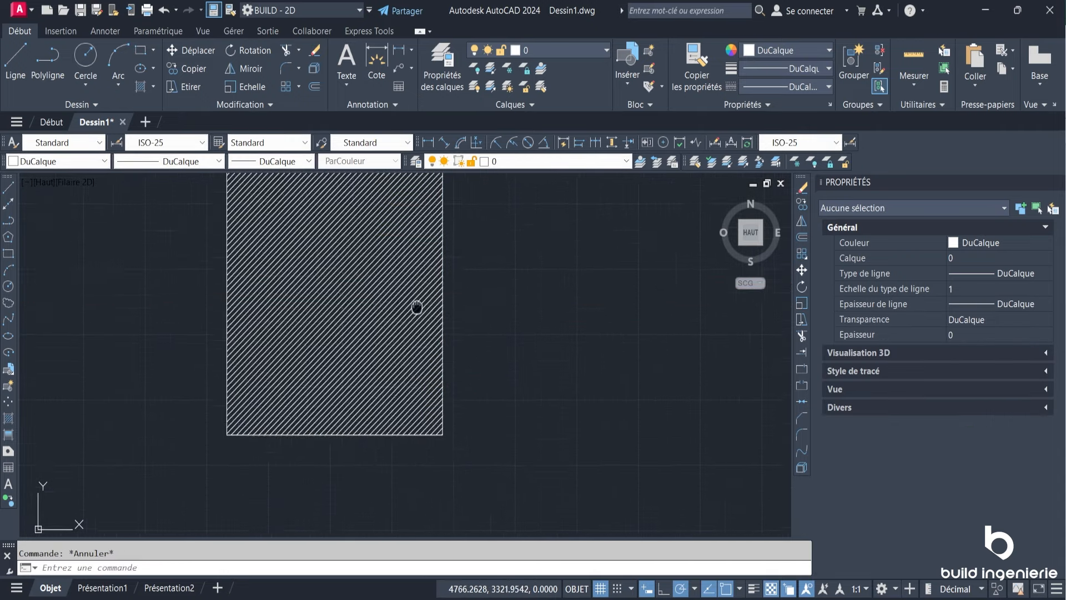
Set the scale of the rectangle's hatch to 2.
scroll(417, 307, "down", 1)
left_click(435, 310)
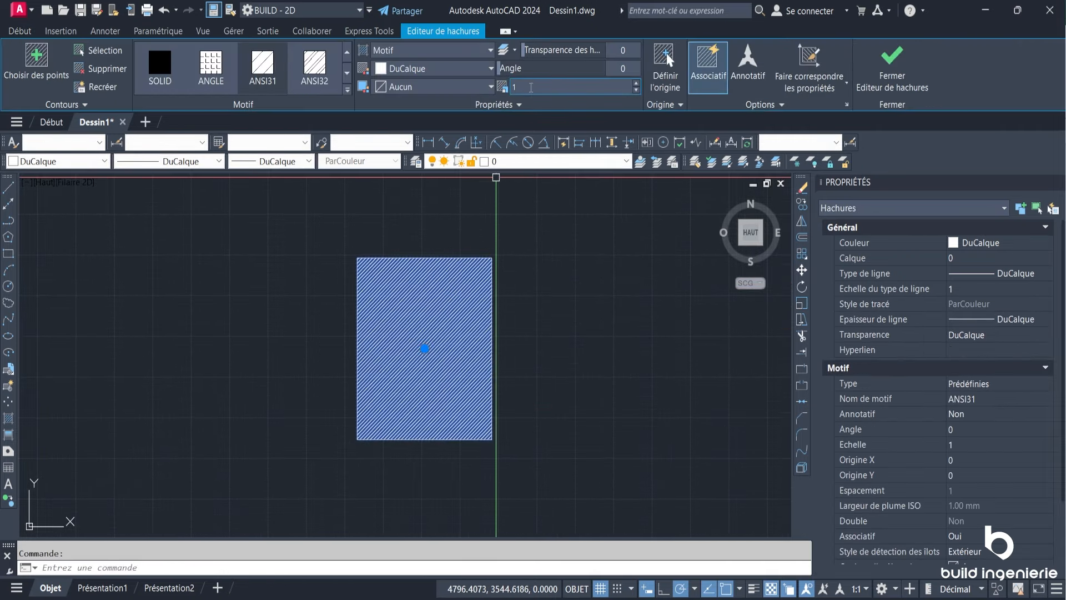
key("Return")
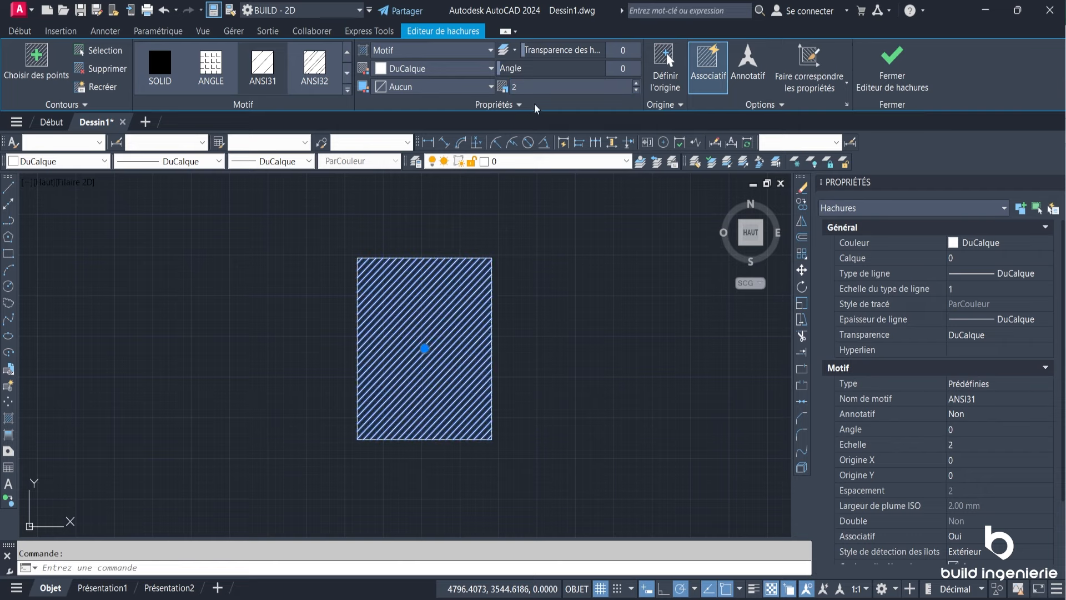
key("Escape")
In layout Présentation1, activate the viewport, fit the hatched rectangle inside it and return to paper space.
left_click(118, 587)
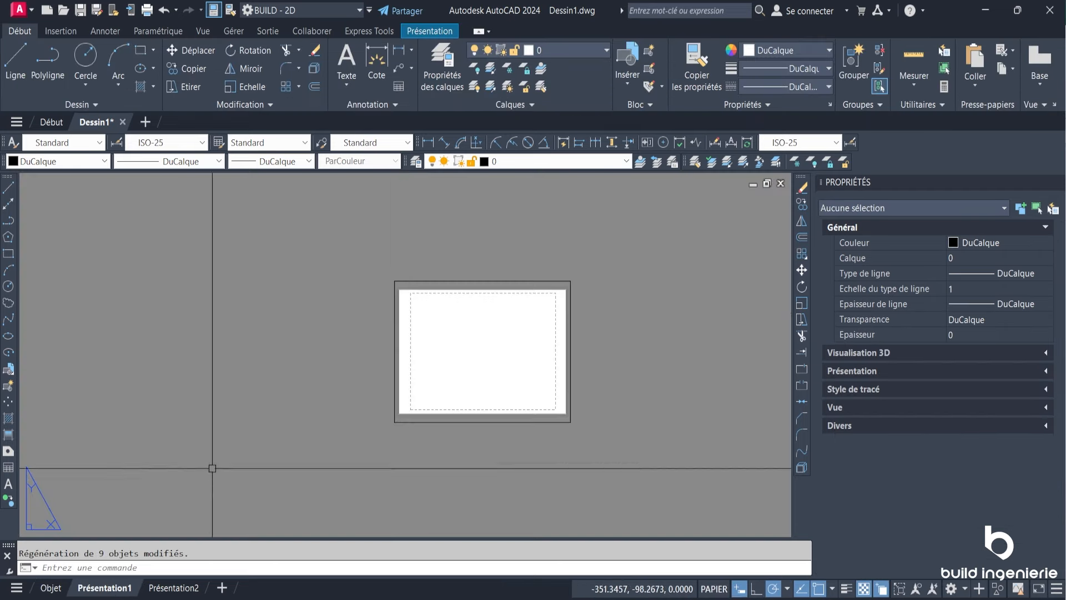
left_click(540, 288)
key("Escape")
left_click(477, 327)
double_click(477, 327)
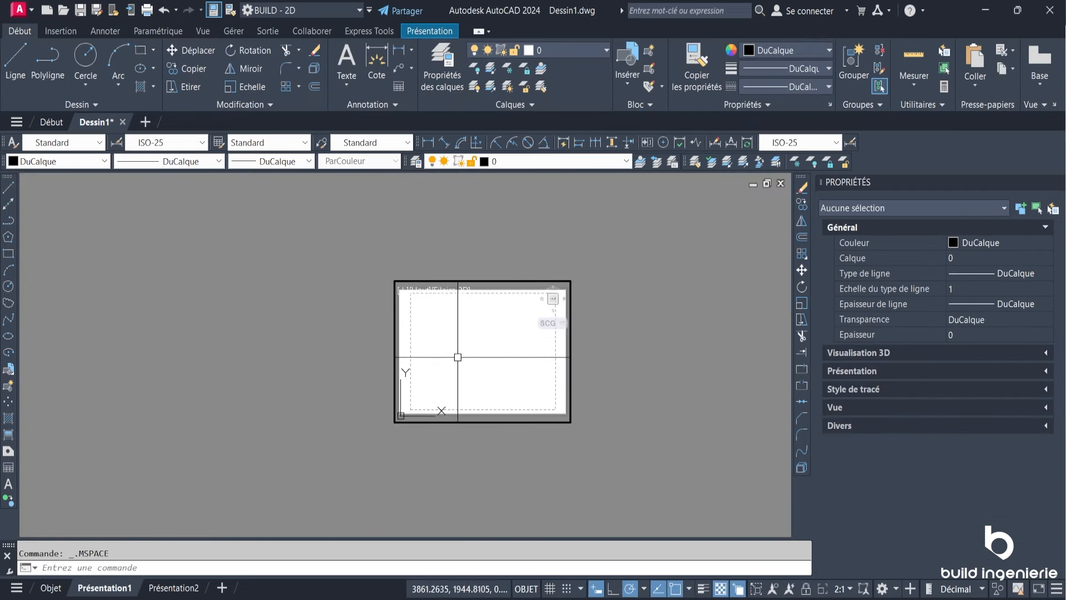
middle_click(500, 349)
middle_click(499, 348)
scroll(501, 349, "down", 2)
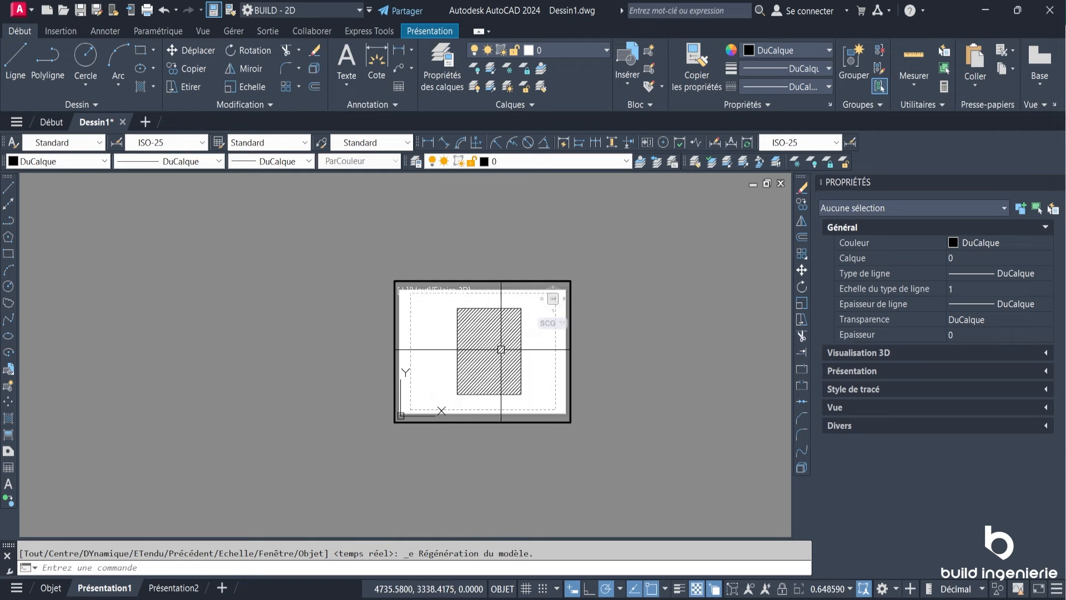
double_click(670, 300)
Set the scale of the Présentation1 viewport to 1:1 and look at the hatched rectangle on the sheet.
left_click(570, 349)
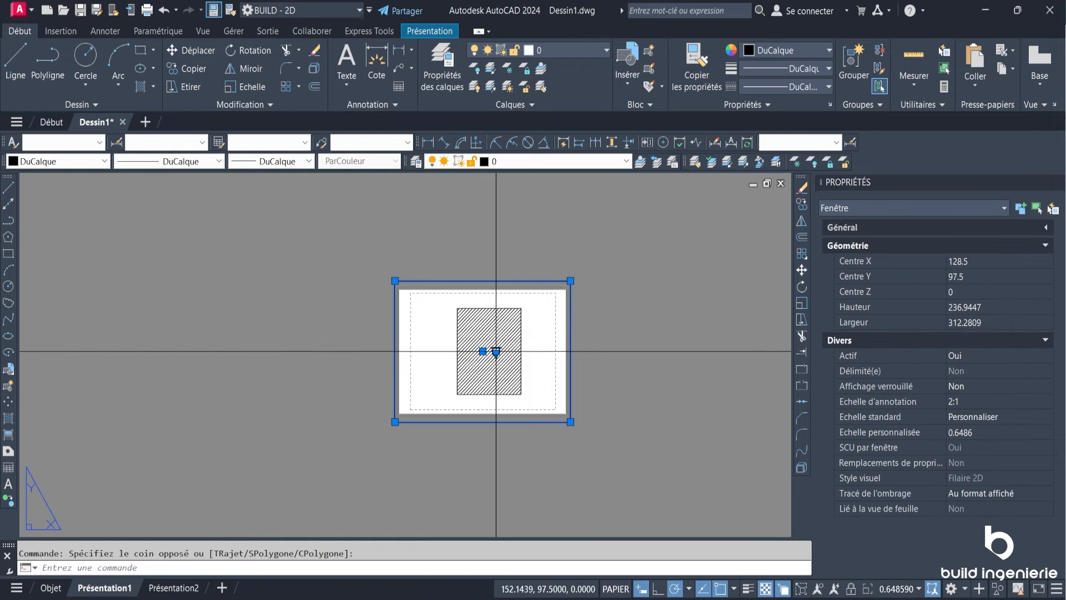
left_click(496, 351)
left_click(552, 83)
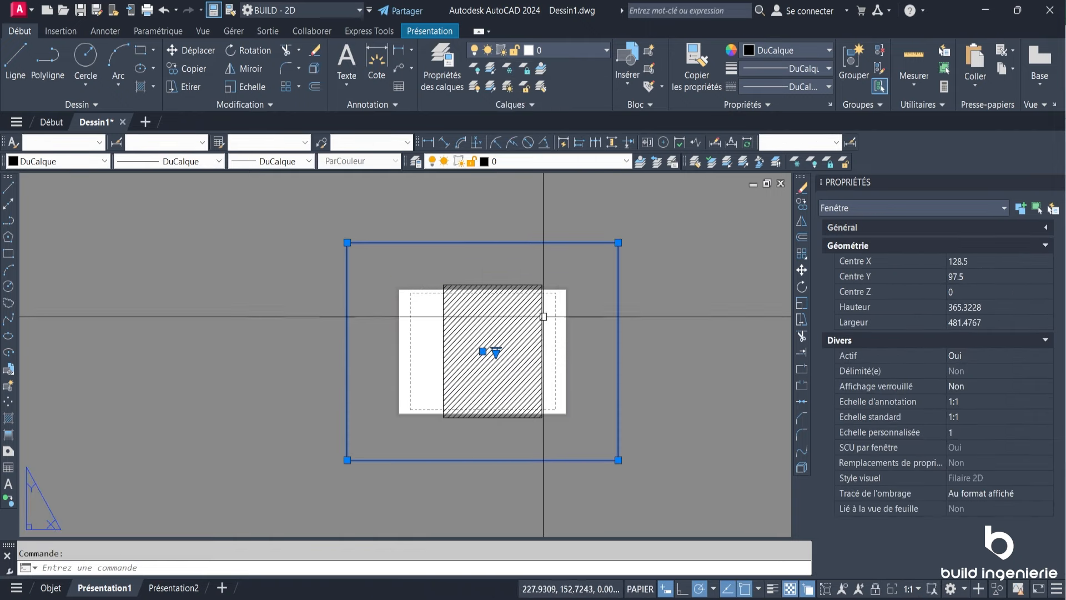
key("Escape")
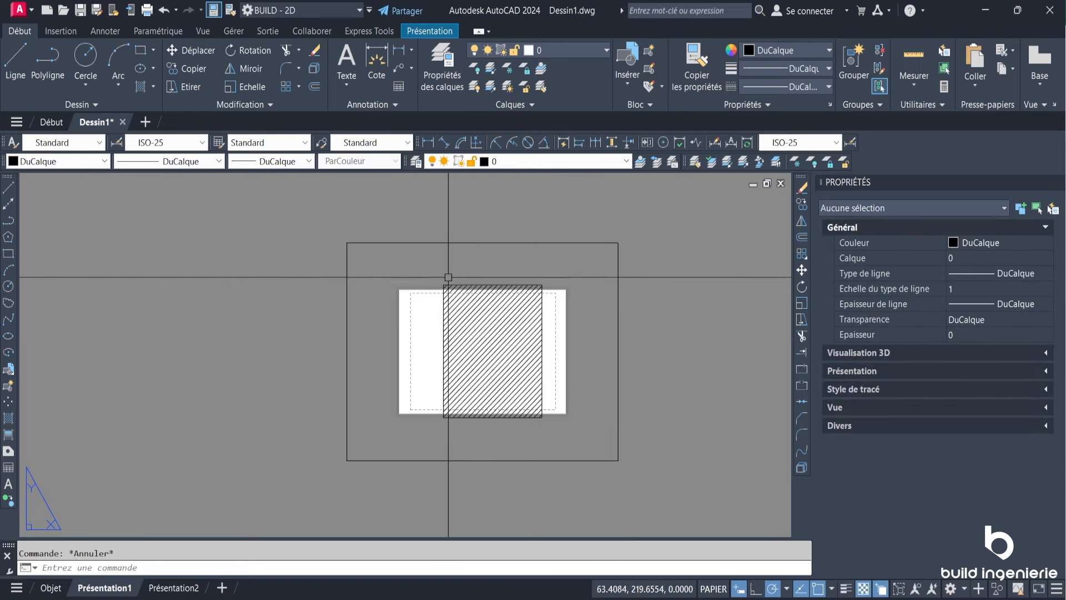
left_click(517, 247)
left_click(505, 231)
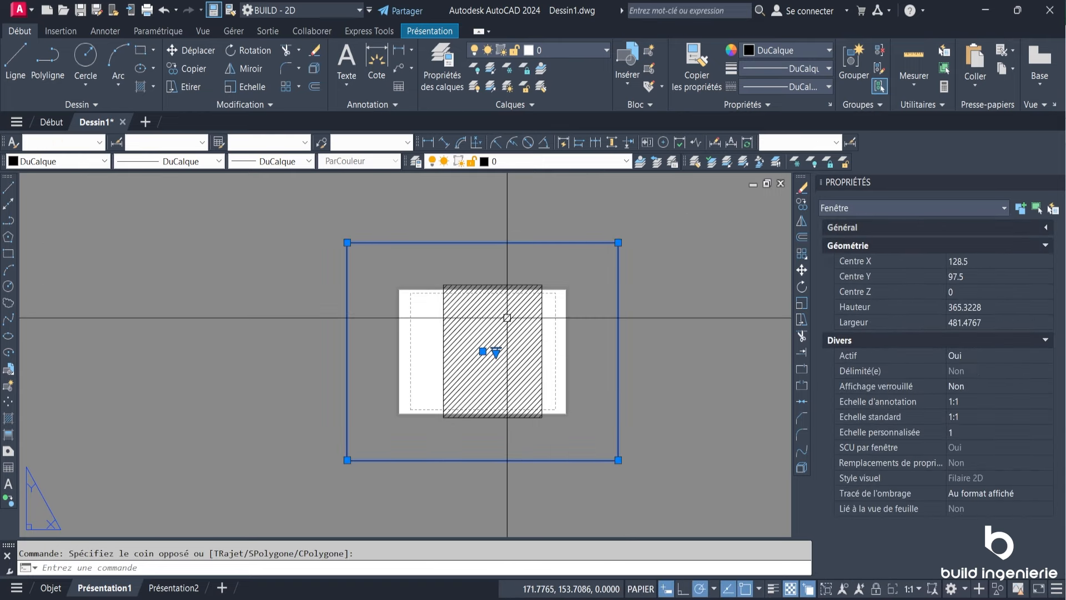
key("Escape")
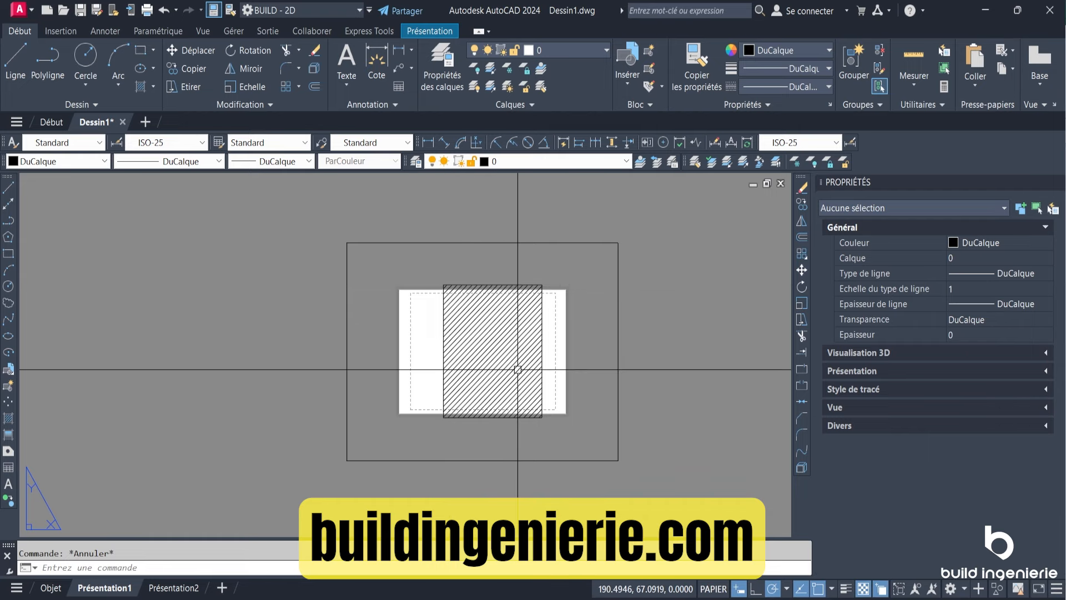
Return to model space and make the rectangle's hatch annotative.
left_click(61, 587)
left_click(436, 291)
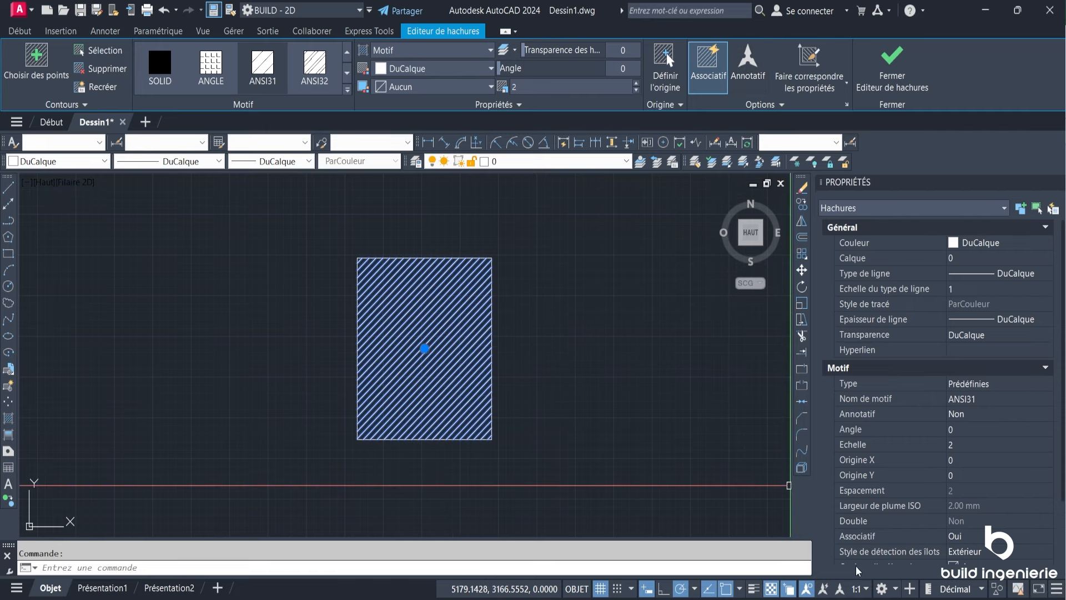
left_click(748, 64)
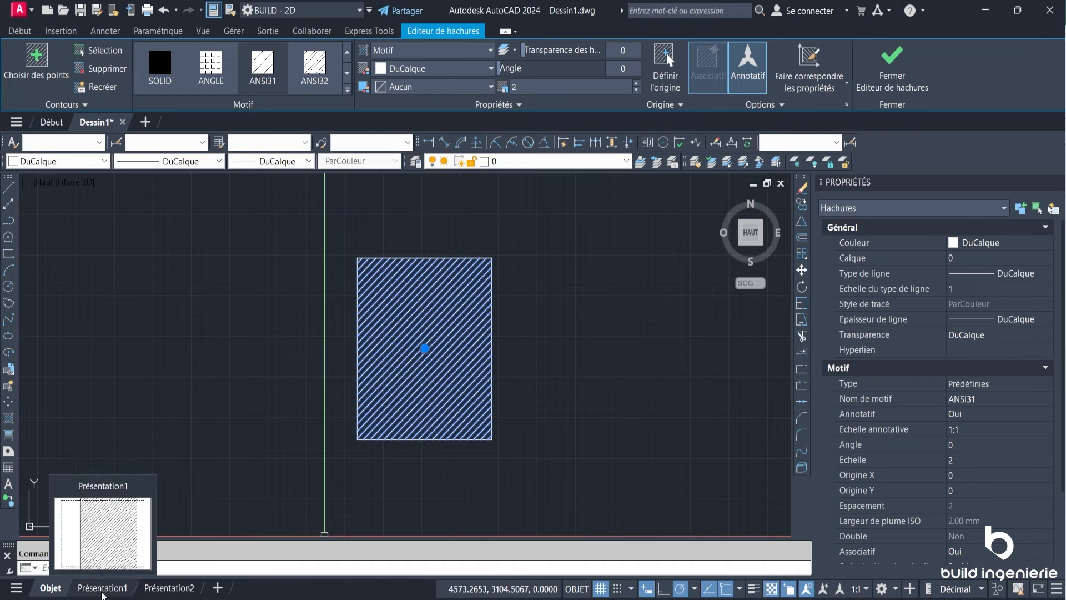
Set the scale of the Présentation1 viewport to 1:2 and examine the rectangle on the sheet.
left_click(102, 588)
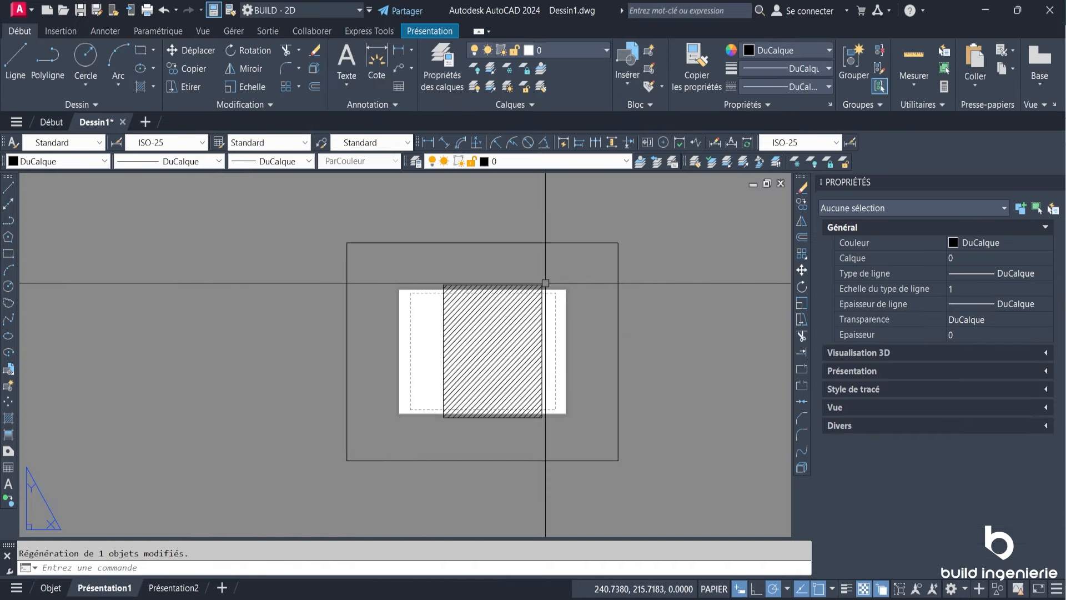
left_click(537, 242)
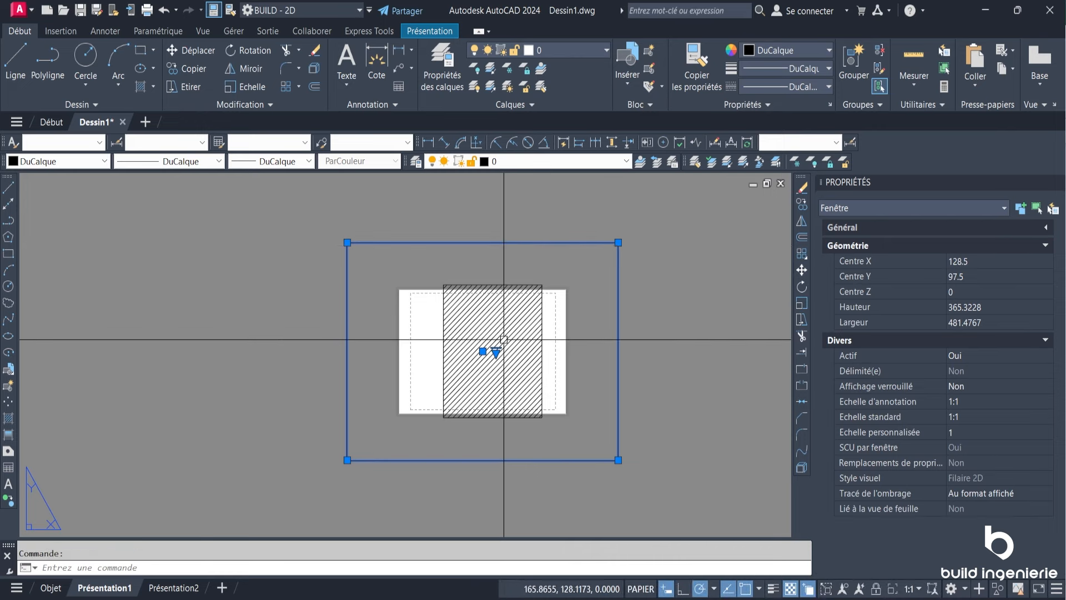
left_click(495, 352)
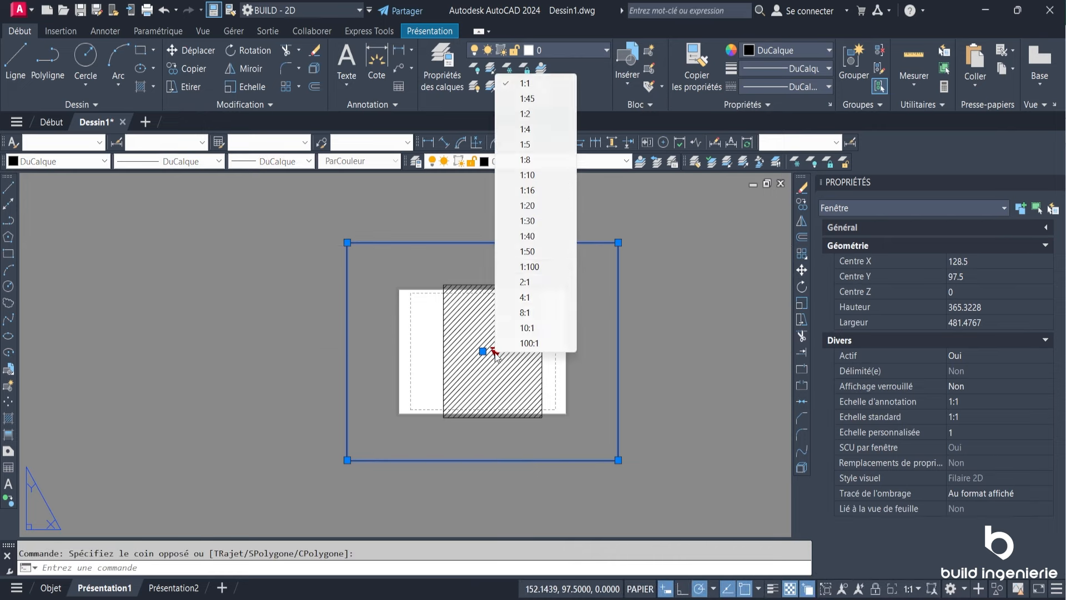
left_click(525, 114)
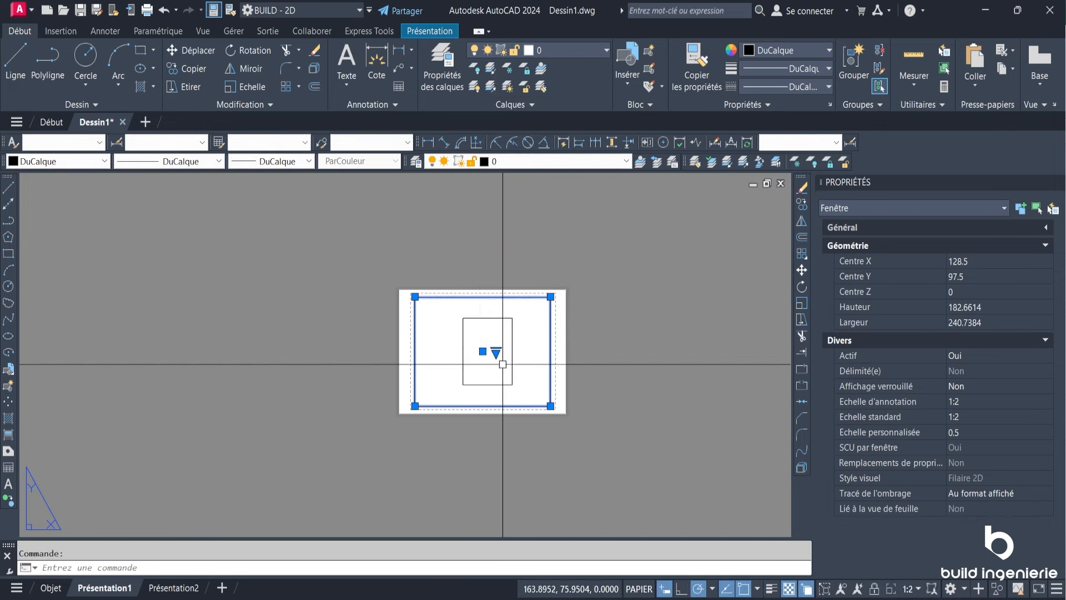
scroll(488, 334, "up", 4)
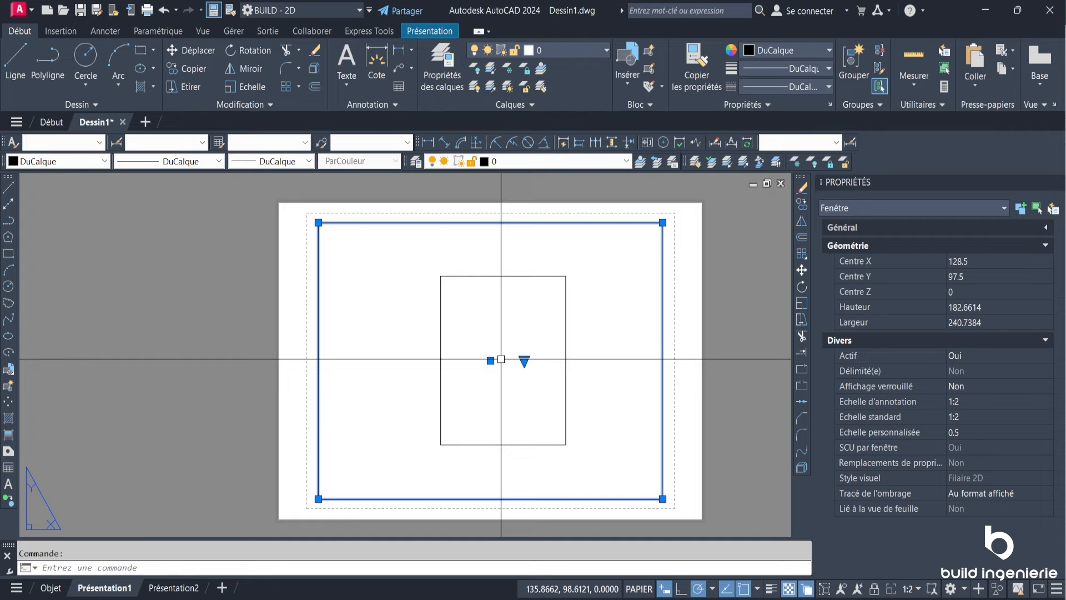
Add the 1:2 annotation scale to the rectangle's hatch in model space and check the hatch in layout Présentation1.
left_click(50, 588)
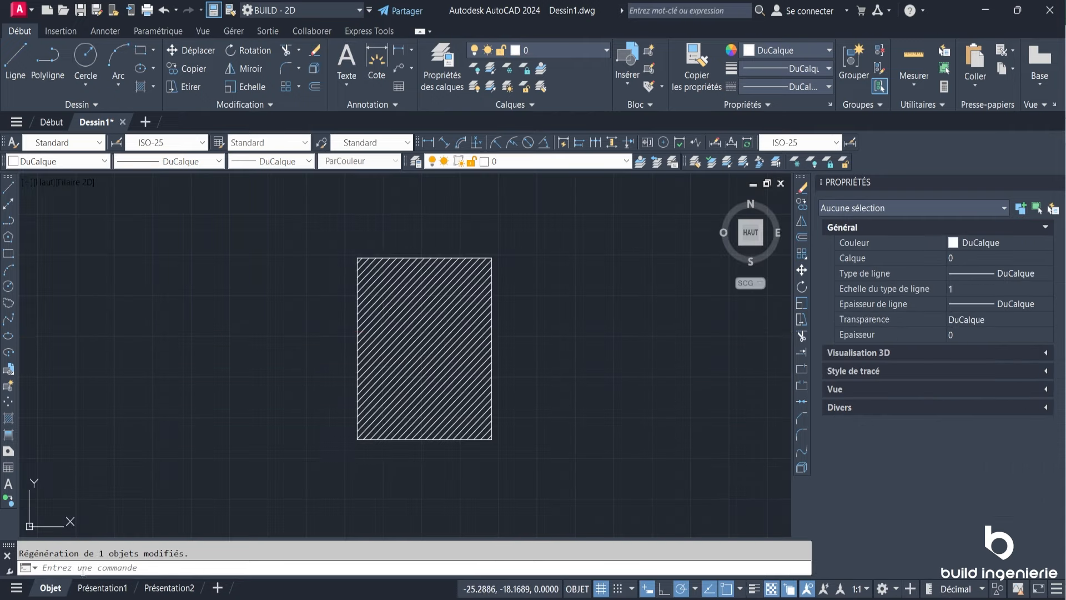
left_click(418, 312)
left_click(1040, 431)
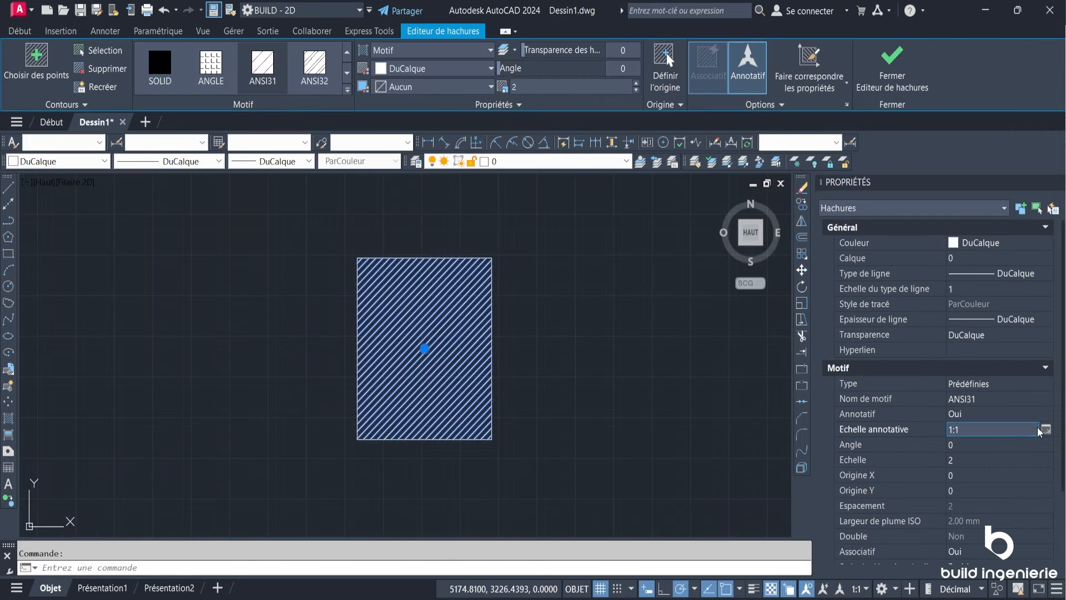
left_click(1043, 431)
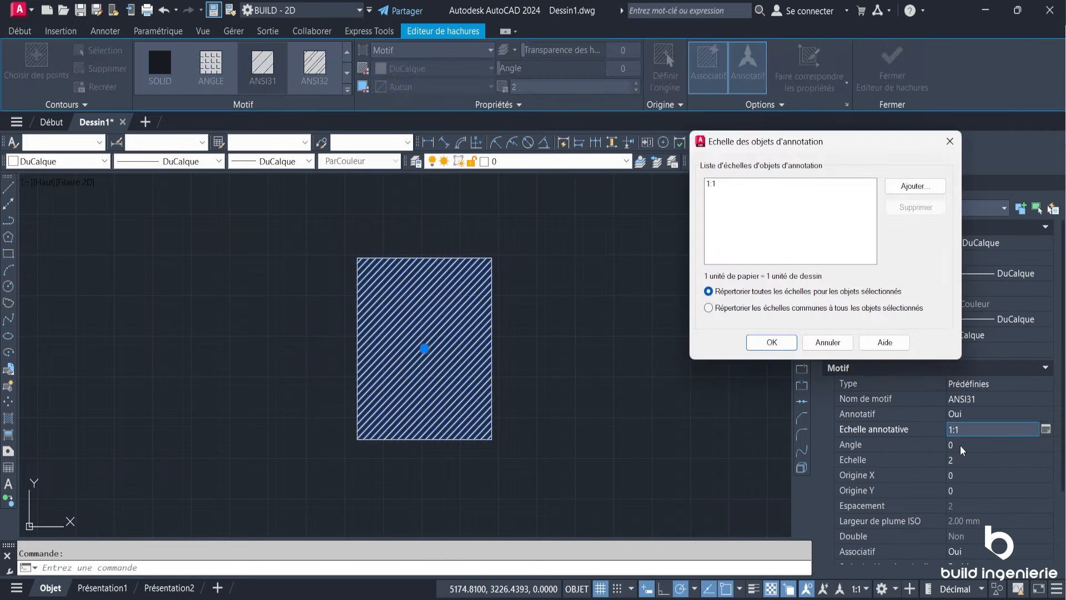
left_click(914, 187)
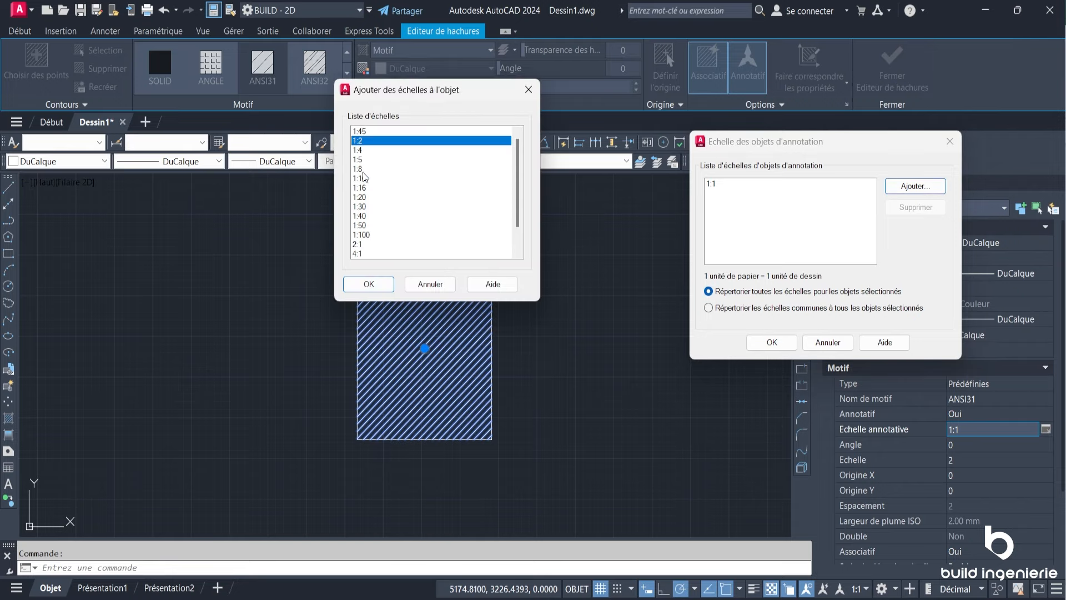
left_click(370, 289)
left_click(771, 342)
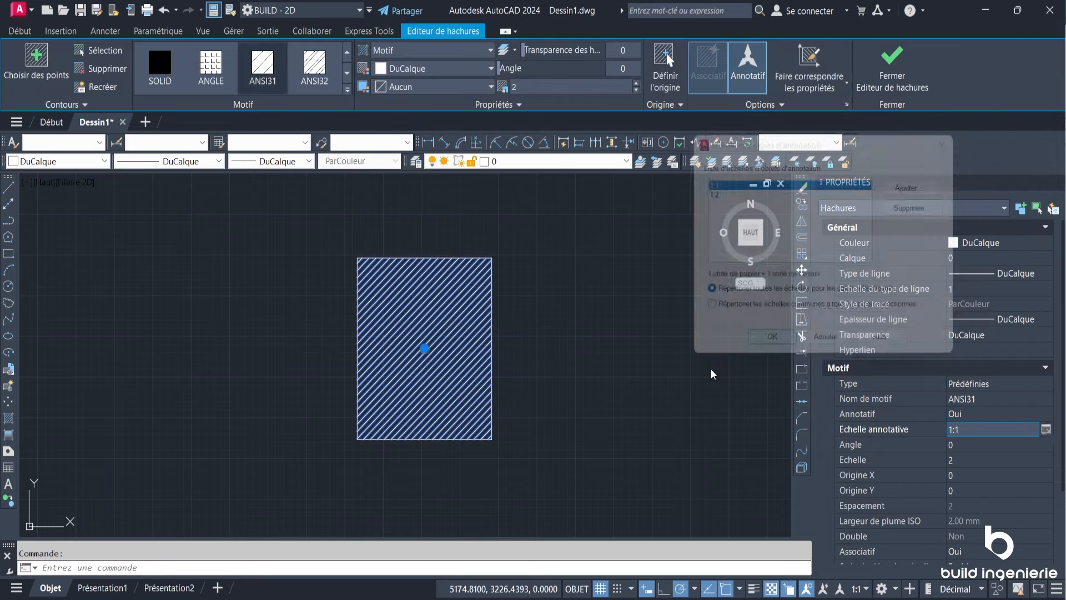
left_click(102, 587)
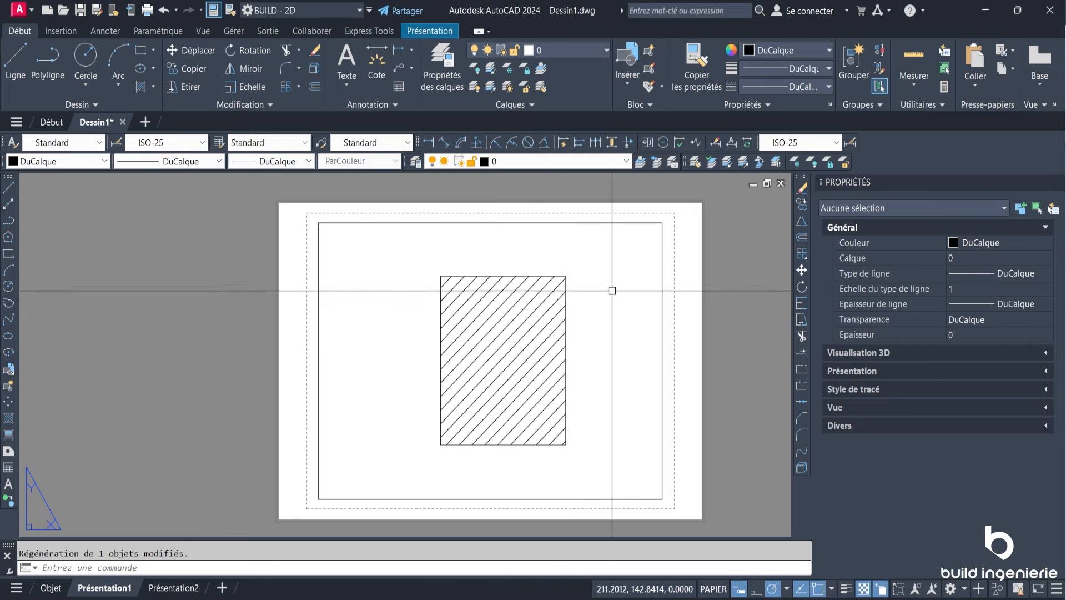
Copy the Présentation1 viewport to the empty area beside the sheet.
middle_click_drag(689, 281, 565, 269)
left_click(636, 329)
left_click(552, 289)
scroll(483, 287, "down", 4)
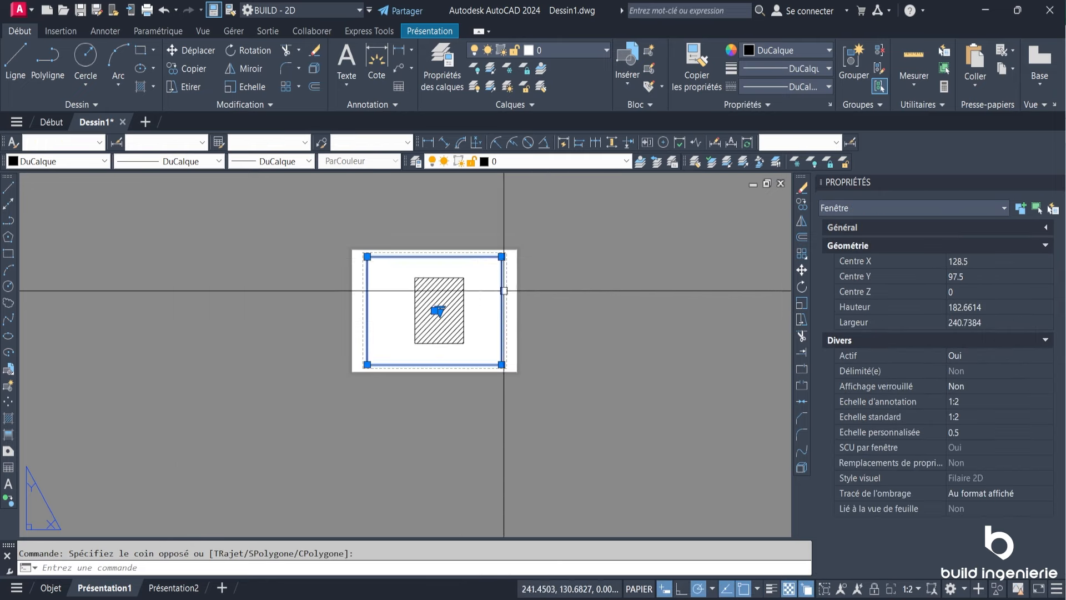
left_click(801, 203)
left_click(511, 301)
left_click(685, 281)
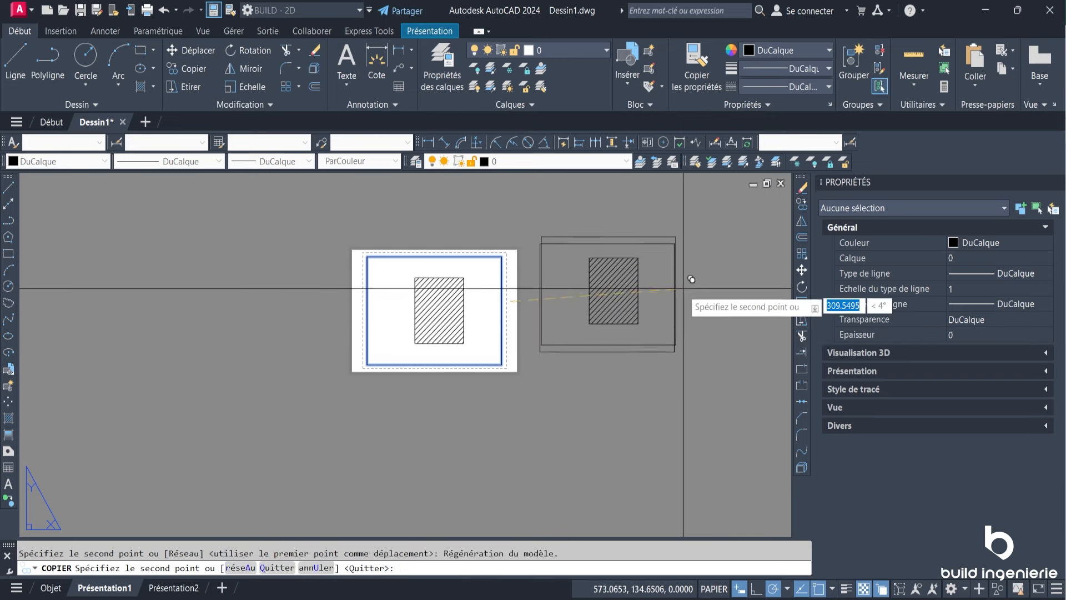
key("Escape")
Set the copied viewport's scale to 1:1 and compare its properties with those of the original viewport.
left_click(688, 291)
left_click(654, 307)
left_click(622, 291)
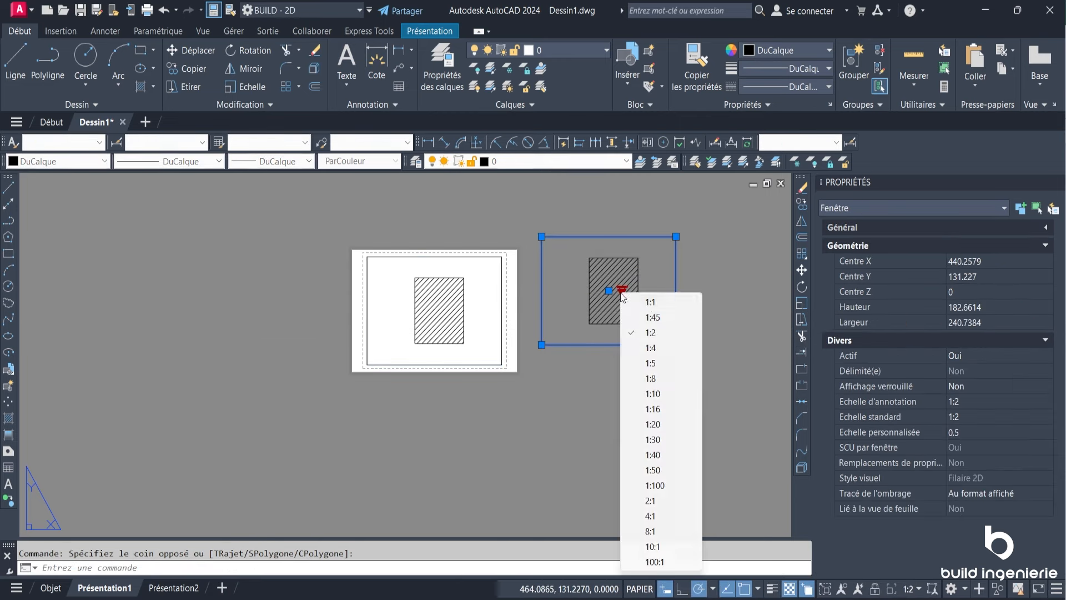
left_click(655, 305)
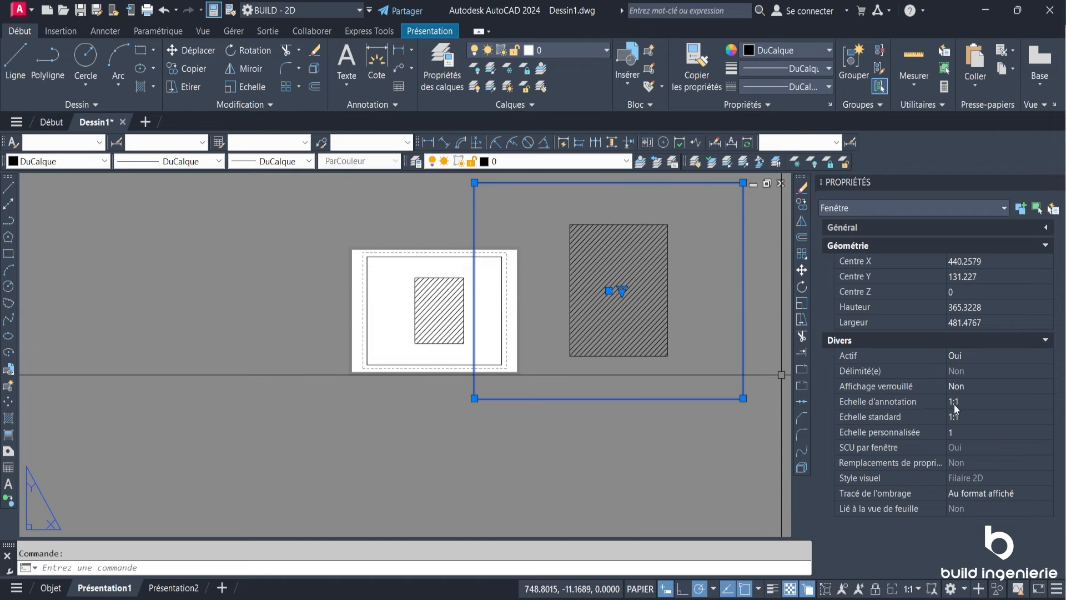
key("Escape")
left_click(418, 402)
left_click(401, 350)
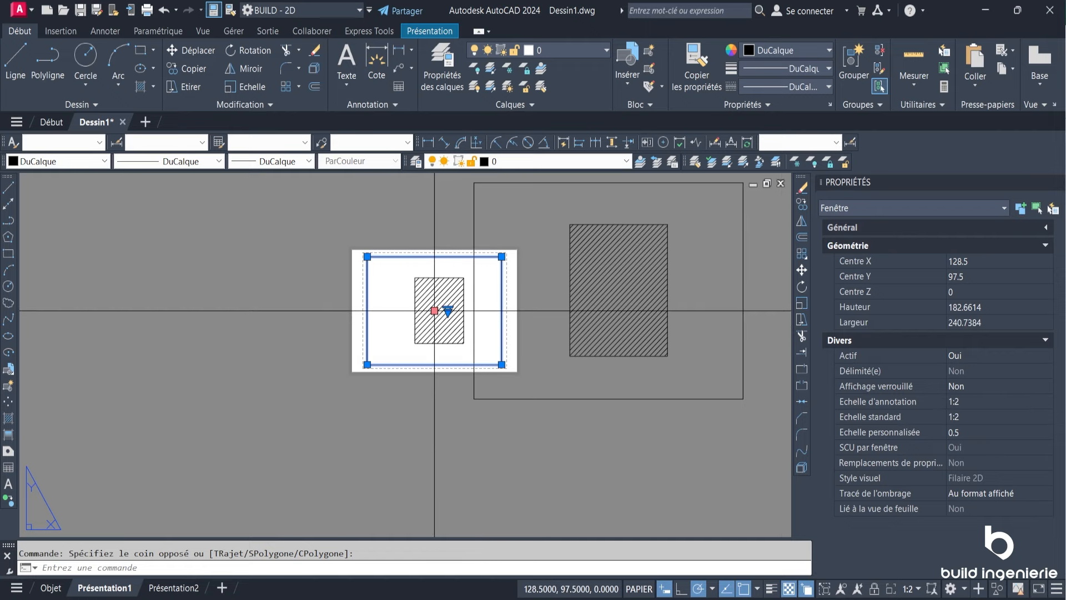
key("Escape")
Move the 1:1 viewport so its rectangle's upper-left corner lands on that of the original viewport's rectangle.
left_click(801, 270)
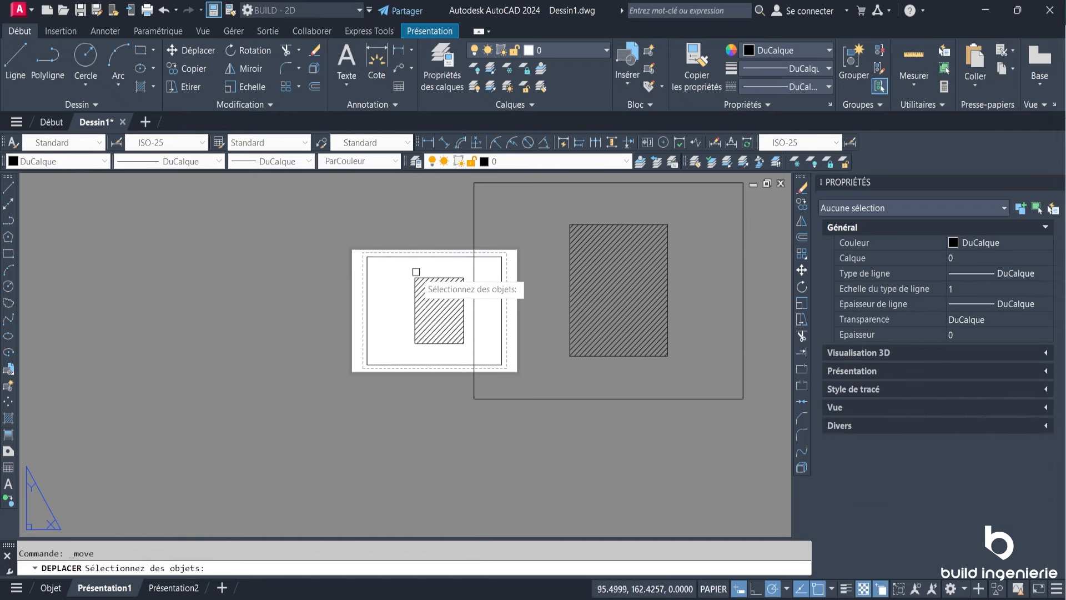
left_click(537, 209)
left_click(447, 183)
key("Return")
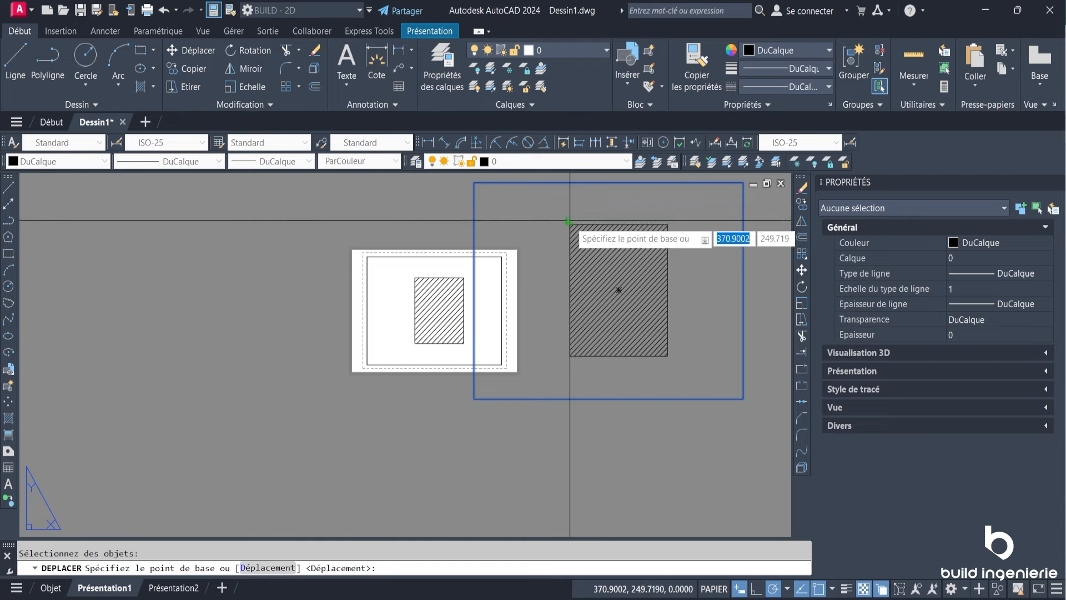
scroll(570, 221, "up", 5)
left_click(570, 223)
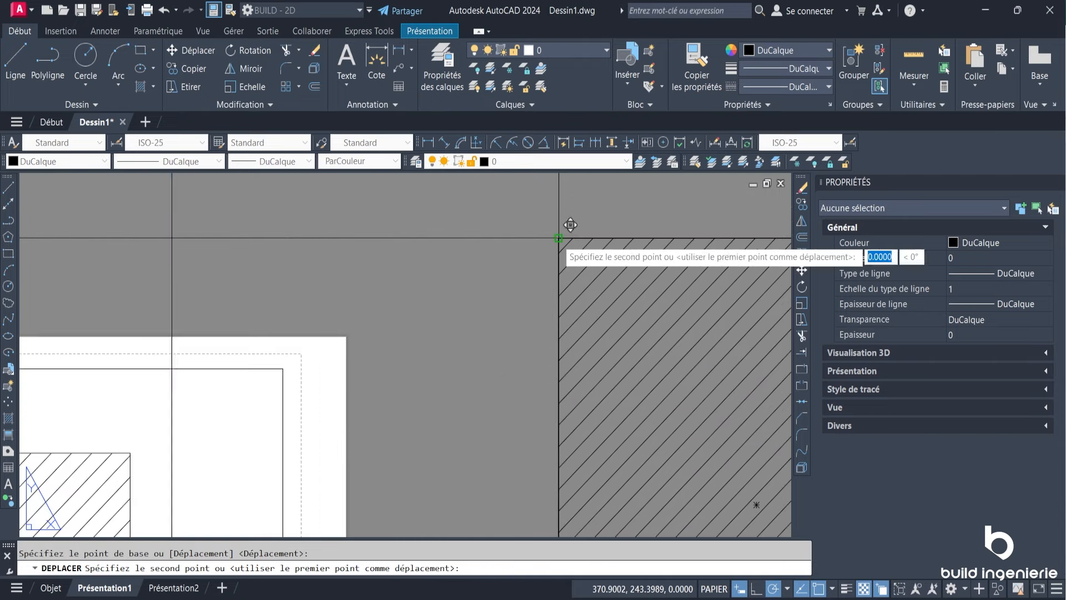
scroll(585, 232, "down", 5)
scroll(488, 230, "up", 5)
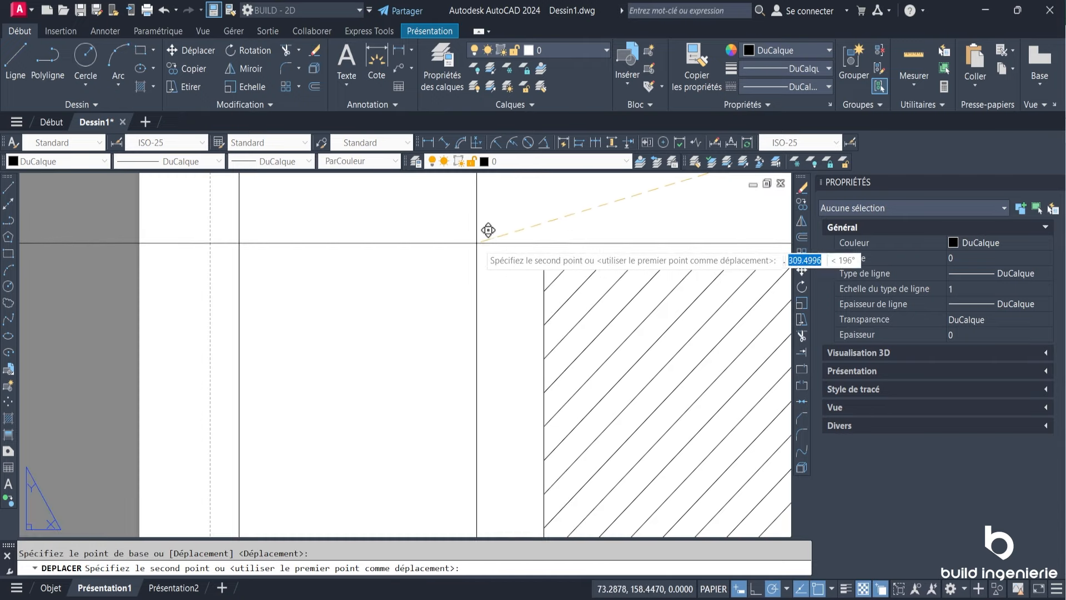
left_click(540, 247)
Examine the overlapping hatch lines where the rectangles of the two viewports coincide.
scroll(544, 251, "down", 3)
scroll(544, 251, "up", 3)
scroll(544, 251, "down", 2)
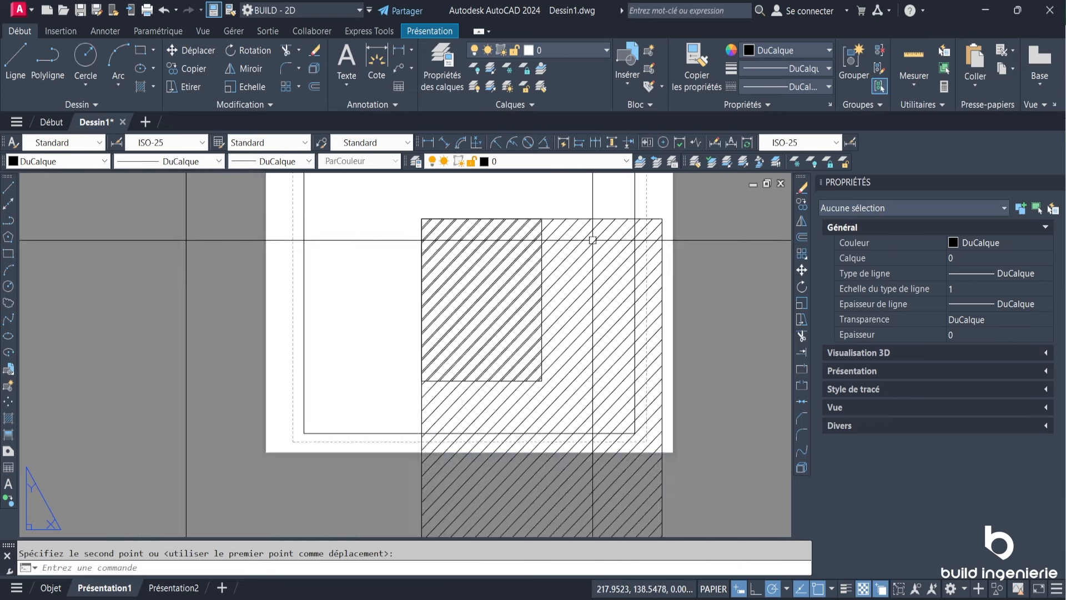
scroll(590, 238, "up", 5)
left_click(601, 194)
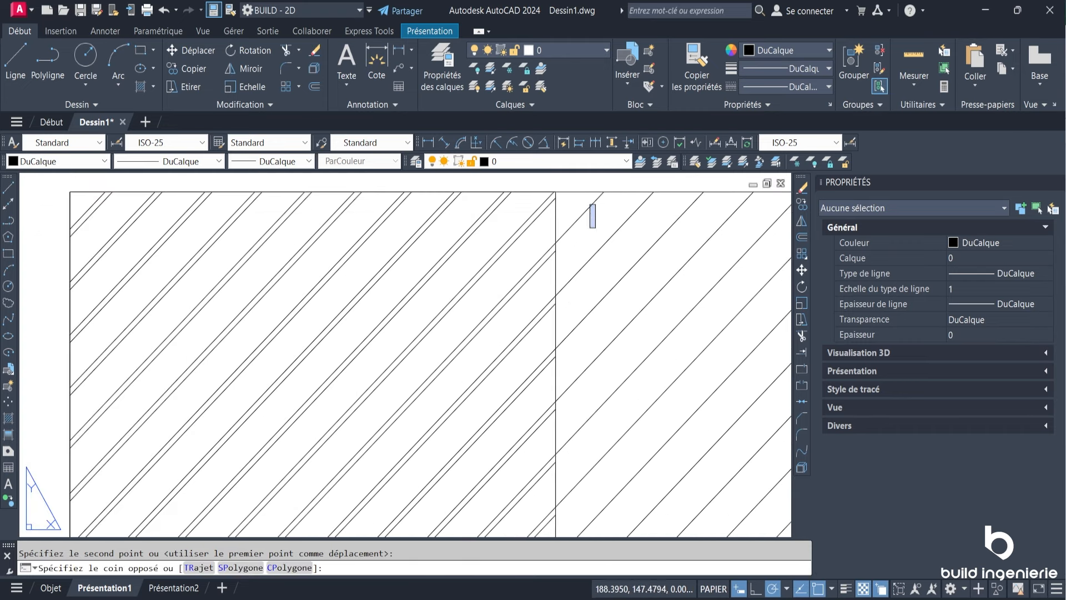
scroll(551, 244, "down", 5)
key("Escape")
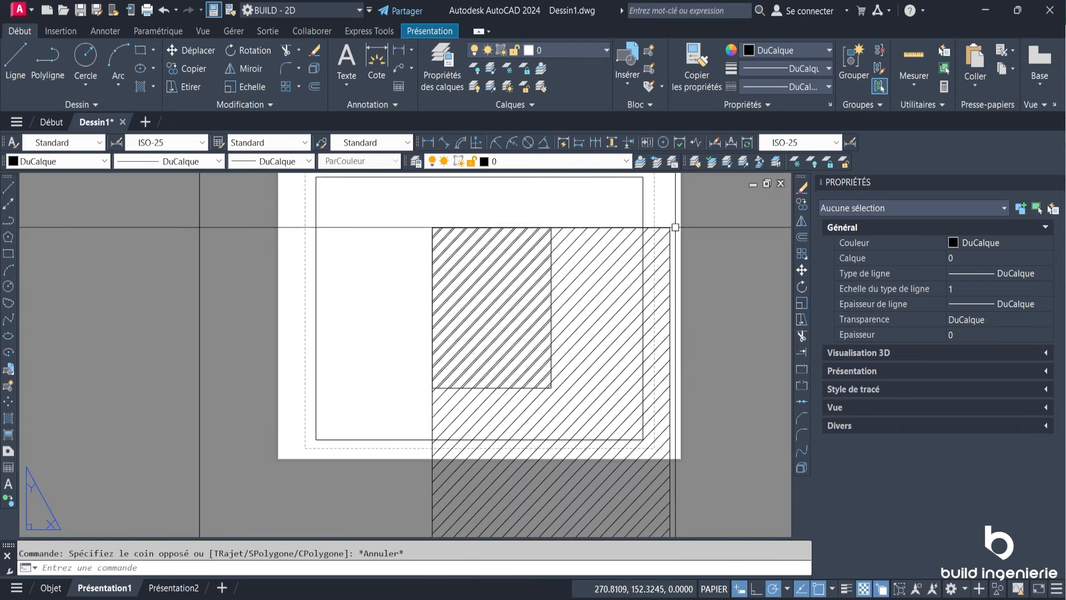
Move the 1:1 viewport slightly sideways to line up its hatch lines with those of the 1:2 viewport.
scroll(666, 227, "down", 2)
middle_click_drag(659, 226, 588, 257)
left_click(699, 215)
left_click(663, 236)
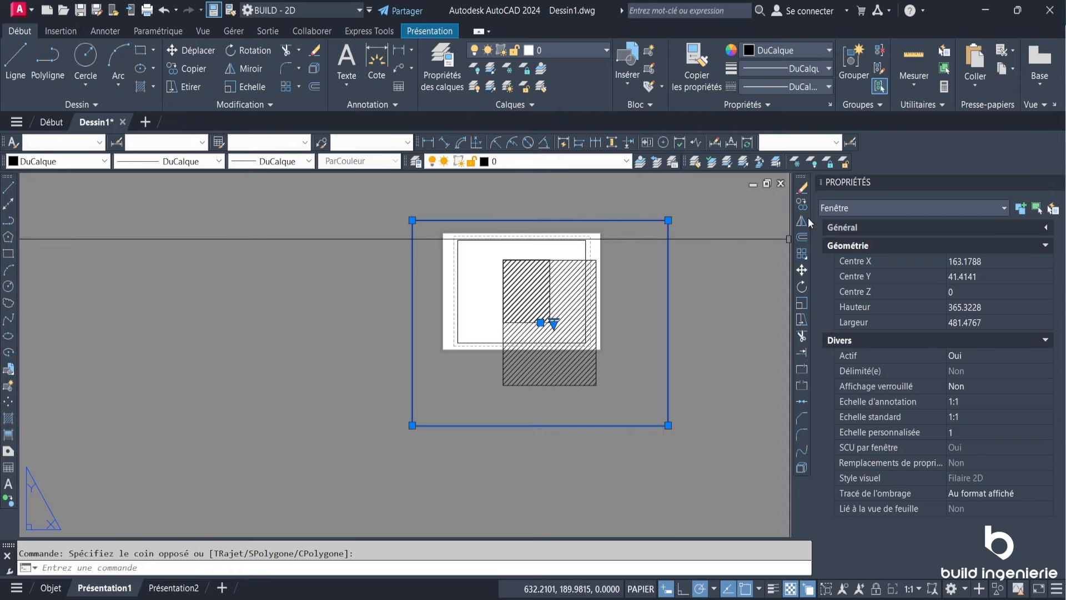
left_click(802, 270)
scroll(511, 257, "up", 10)
scroll(500, 261, "up", 8)
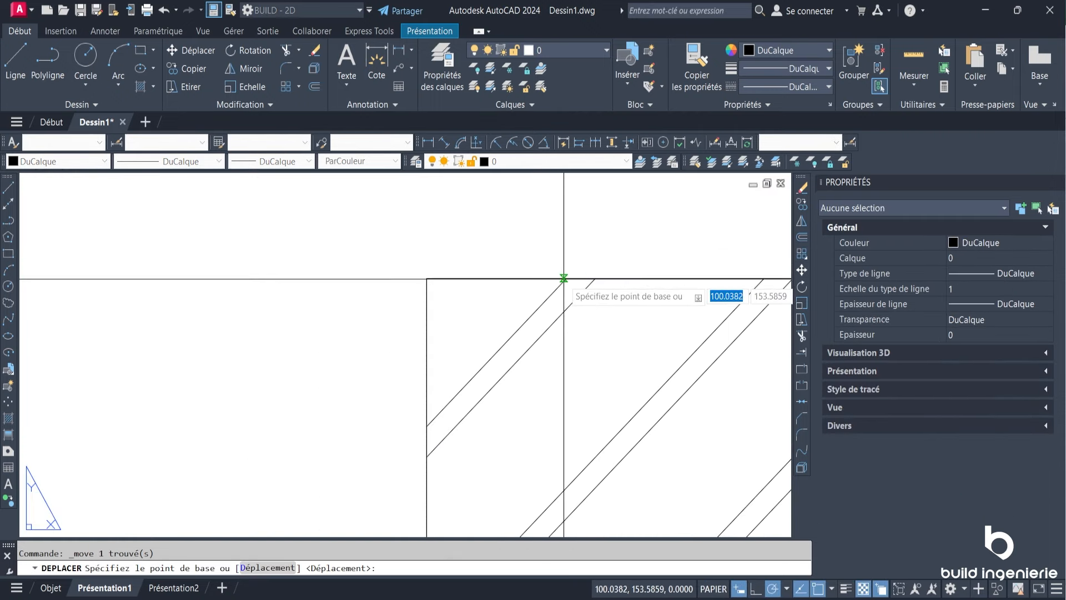
left_click(567, 277)
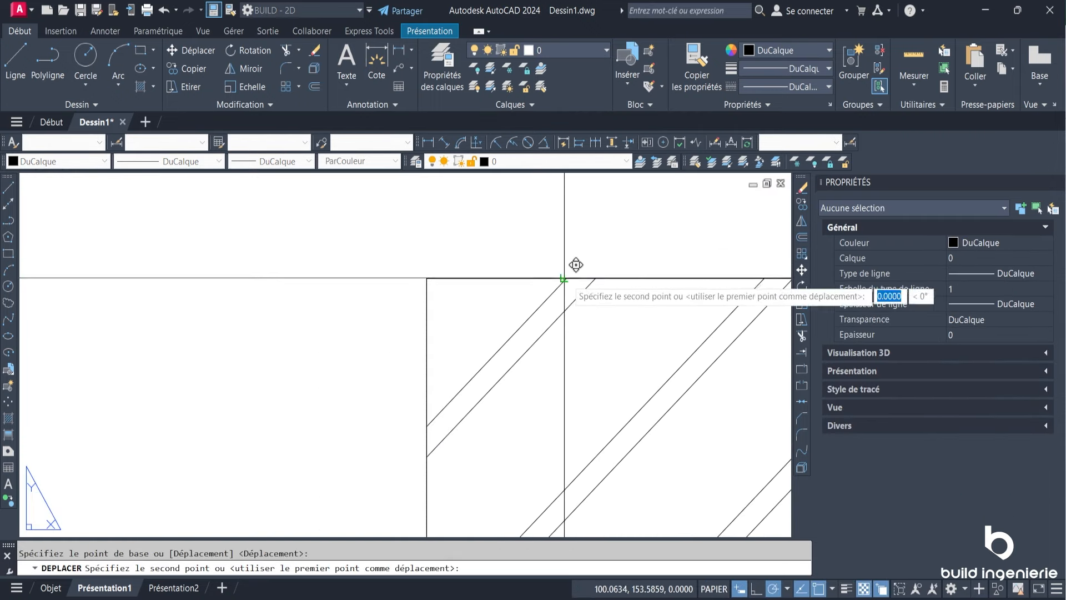
left_click(595, 276)
Compare the hatch spacing of the superimposed 1:1 and 1:2 viewports up close and from a distance.
scroll(557, 276, "down", 3)
scroll(539, 274, "down", 4)
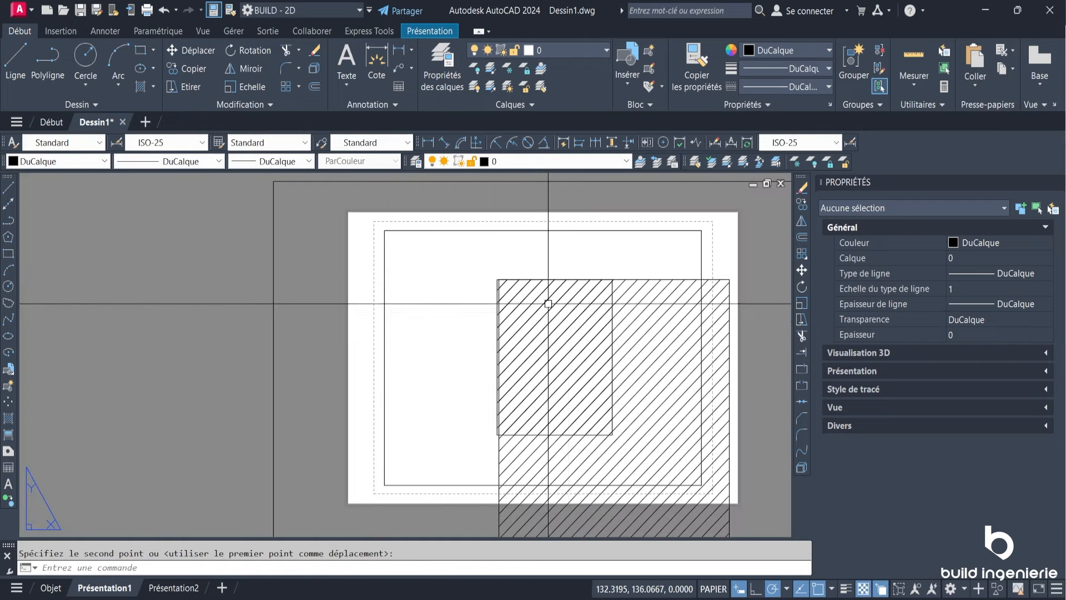
scroll(605, 344, "up", 6)
scroll(628, 306, "down", 4)
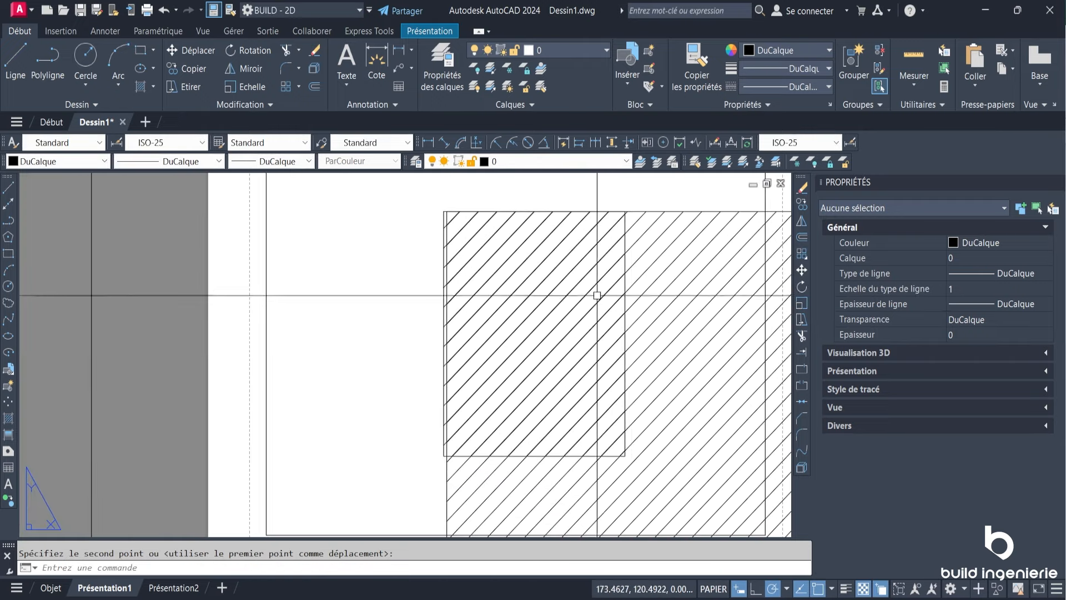
scroll(533, 300, "up", 5)
scroll(507, 316, "down", 5)
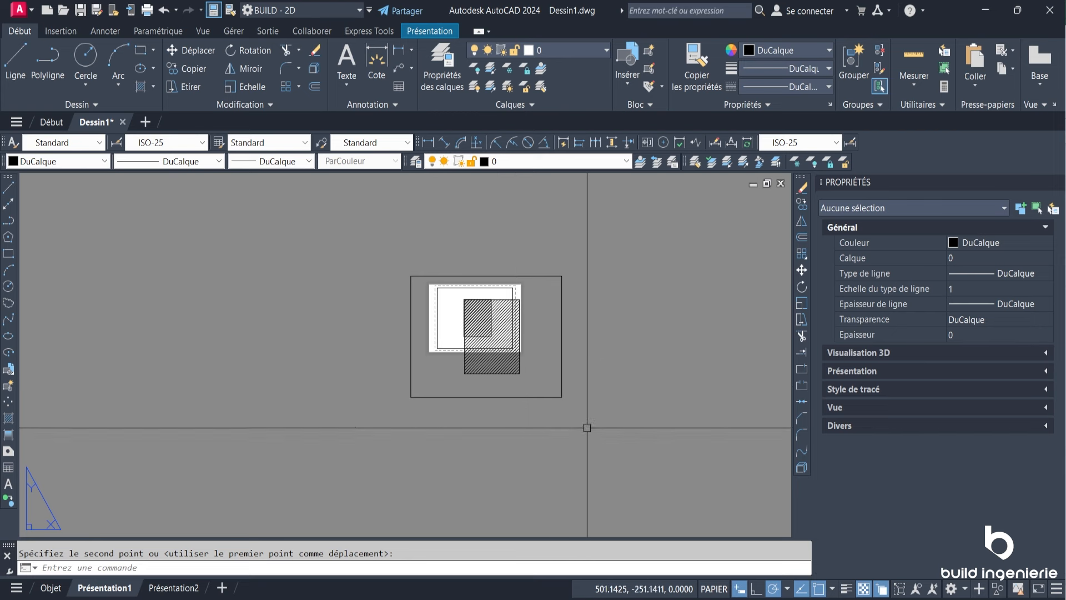
Return to model space and switch the percentage display of the annotation scale on and back off.
left_click(50, 587)
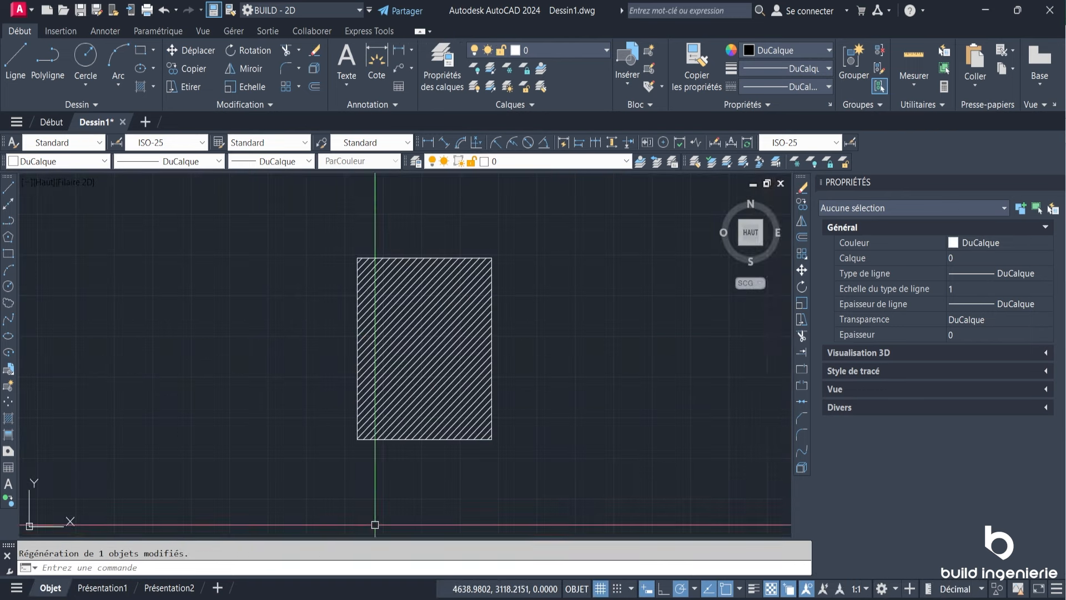
left_click(866, 589)
left_click(871, 564)
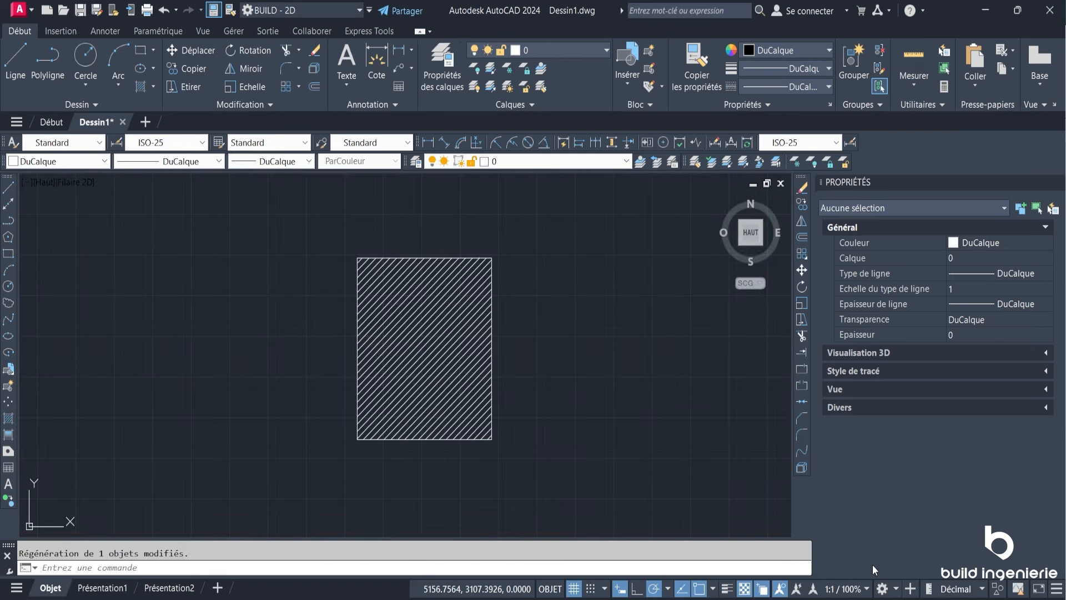
left_click(862, 590)
left_click(857, 571)
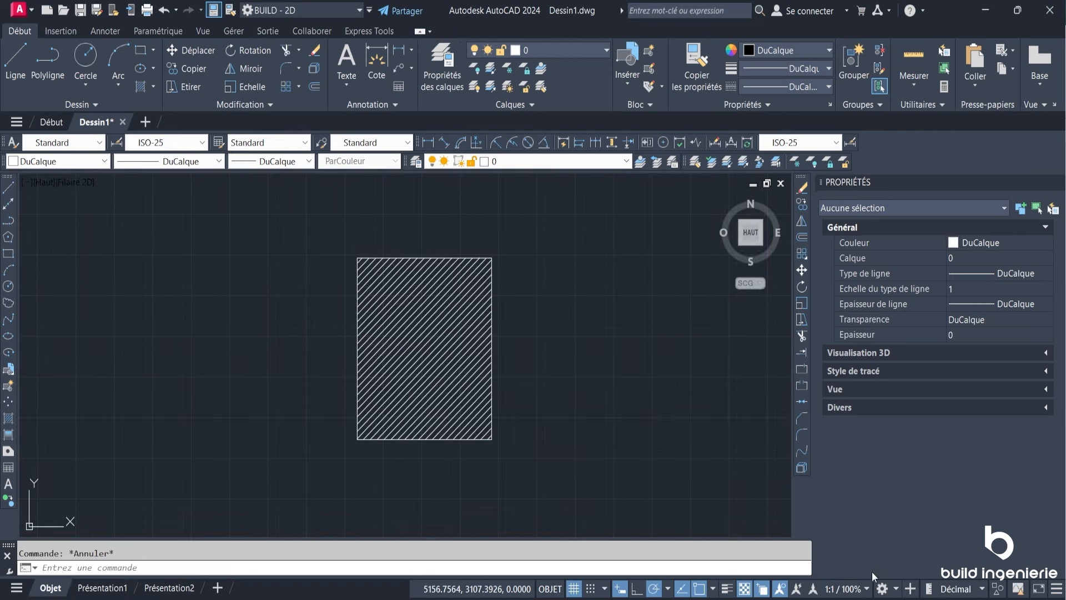
Open the drawing scale list and inspect the definition of the 1:1 scale without changing it.
left_click(859, 589)
left_click(871, 531)
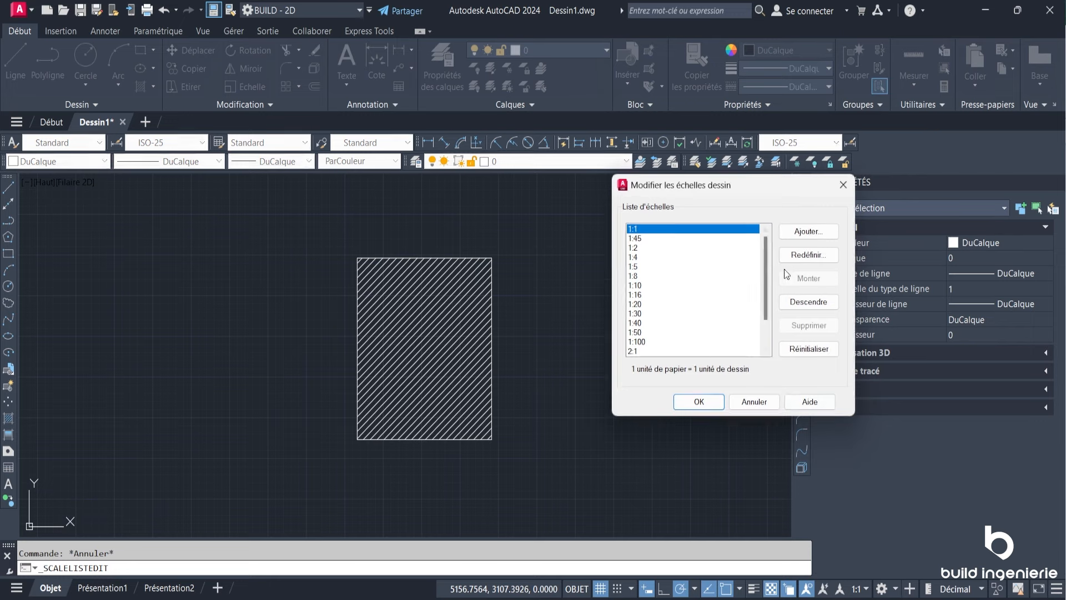
left_click(806, 255)
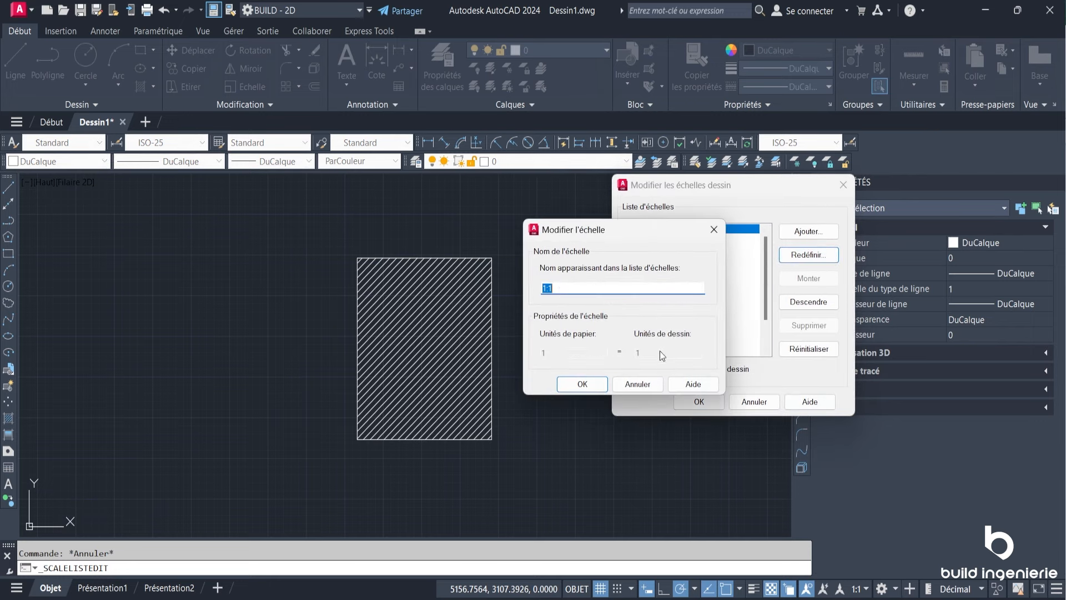
left_click(637, 384)
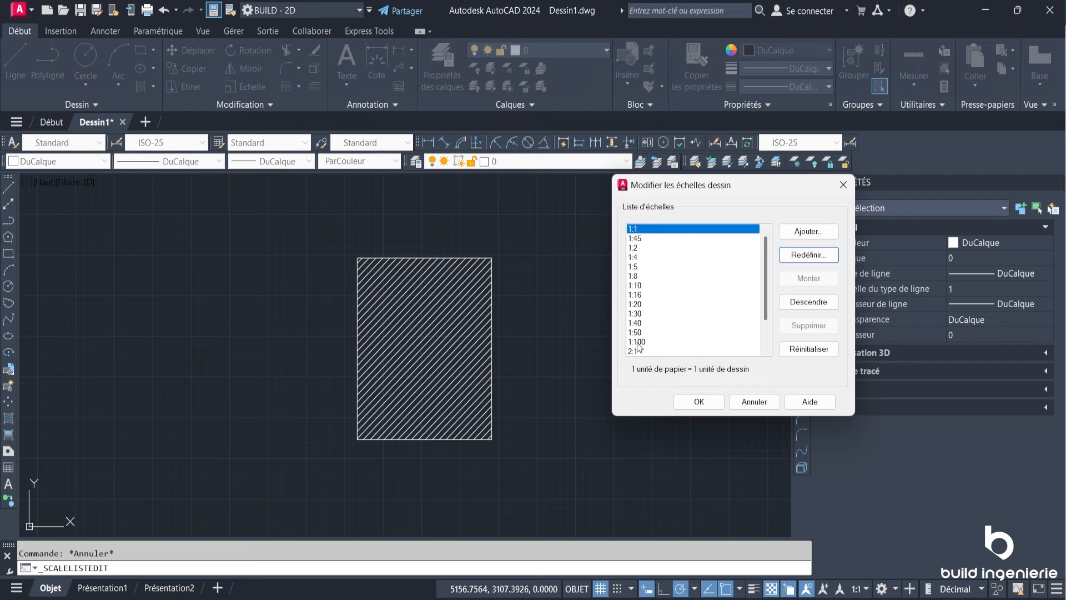
key("Escape")
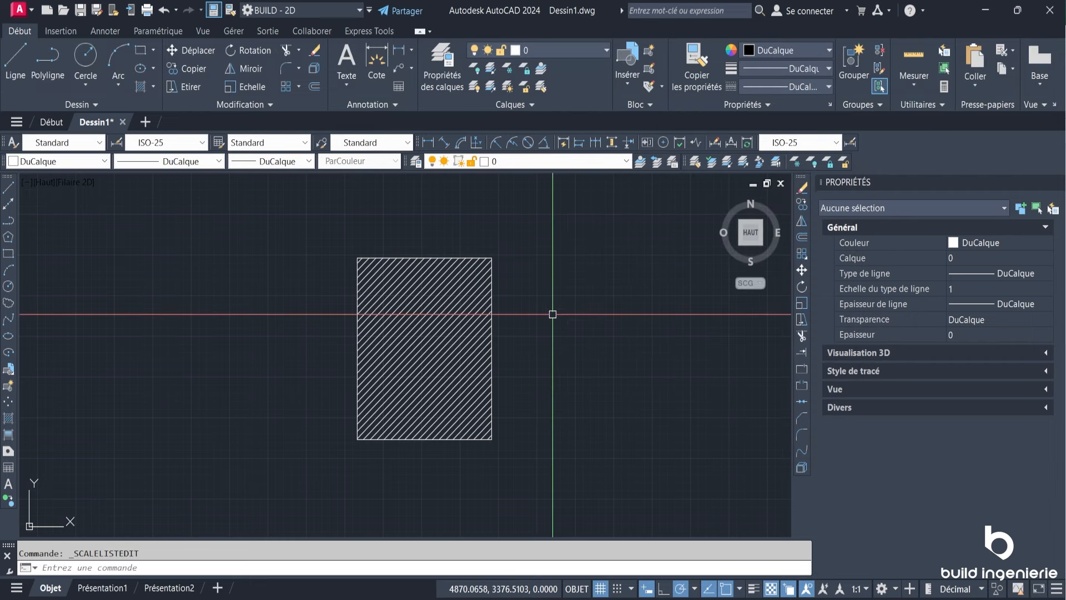